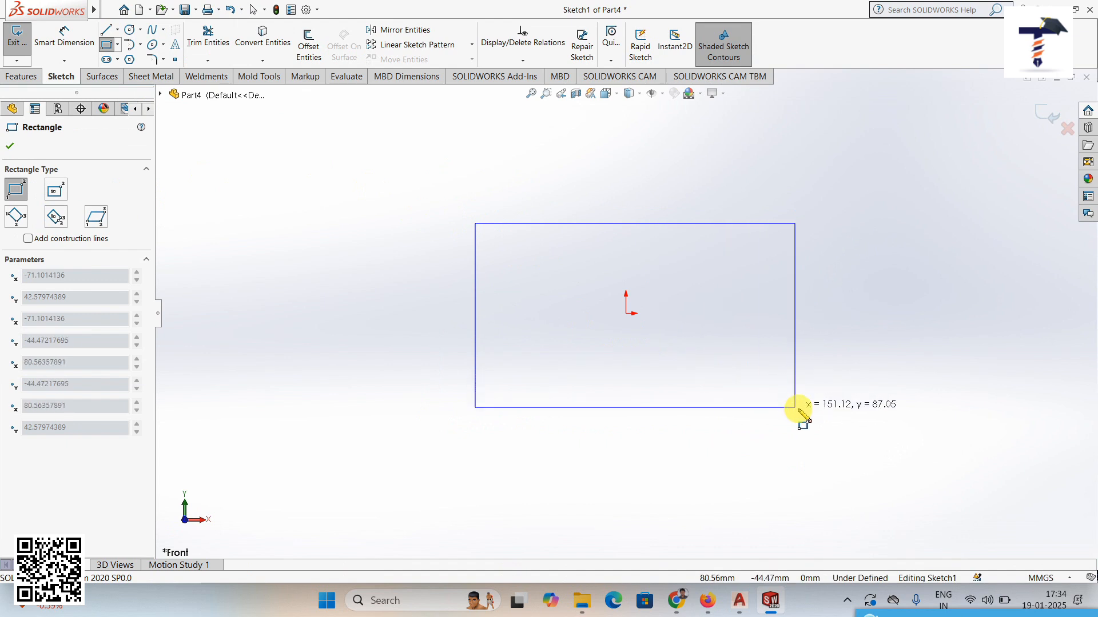
# Step: Sketch a circle about 35 mm in diameter near the centre of the rectangle and close the sketch
pyautogui.press('Escape')
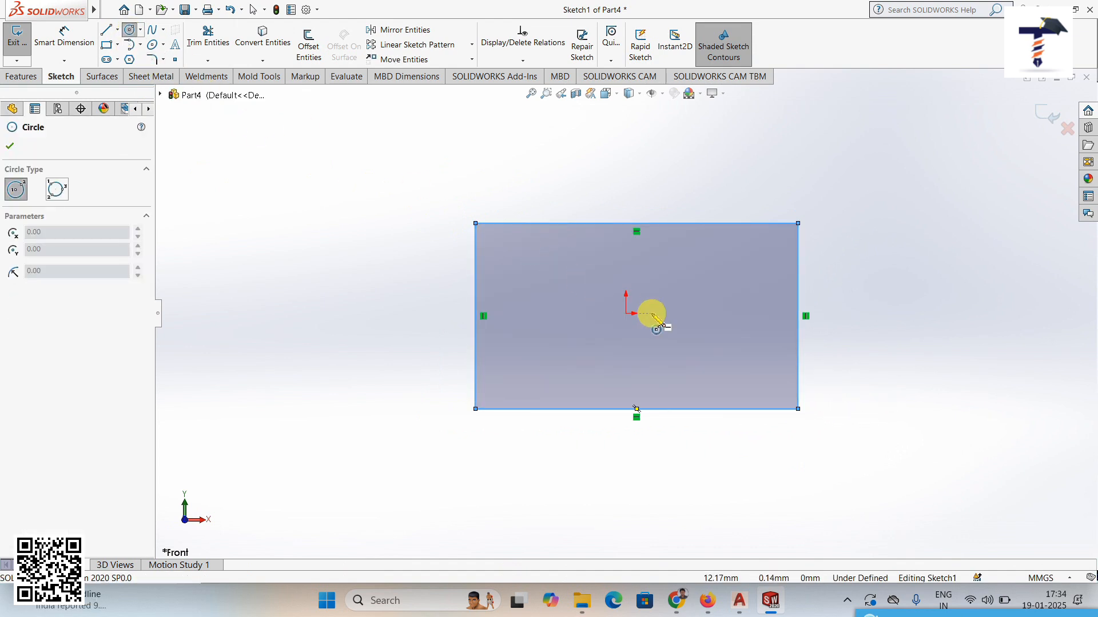
pyautogui.click(641, 308)
pyautogui.click(649, 271)
pyautogui.click(1036, 122)
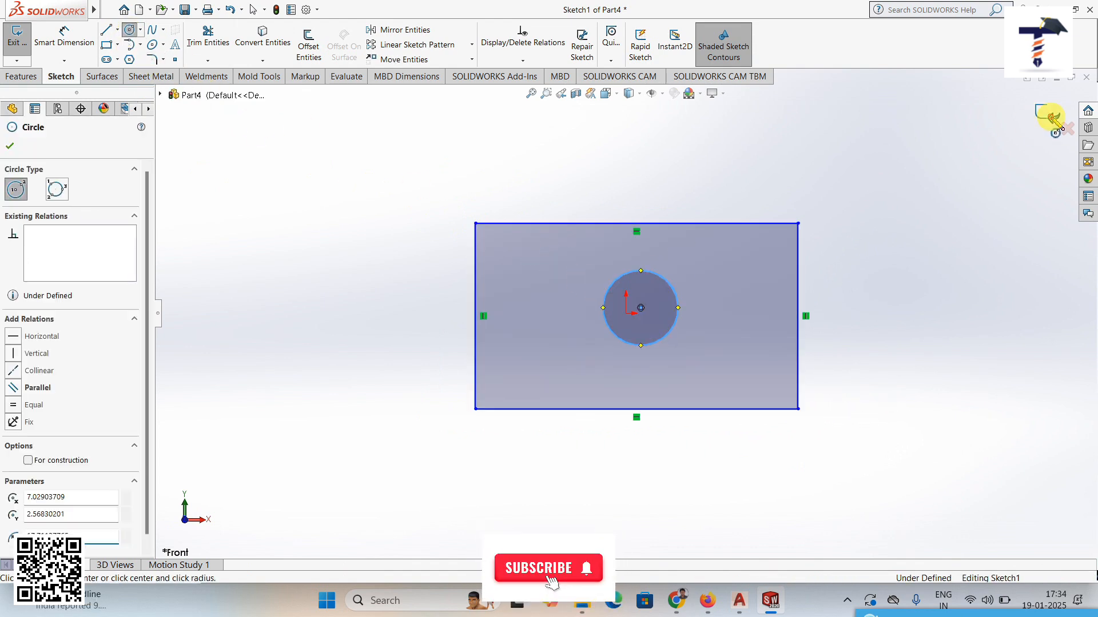
pyautogui.click(14, 78)
pyautogui.click(20, 52)
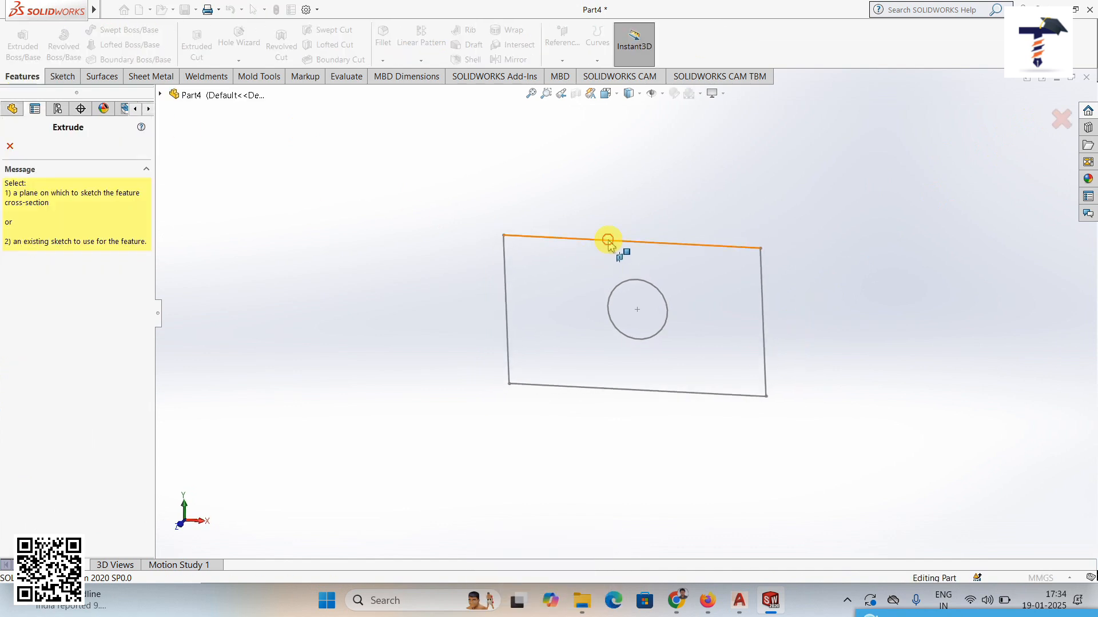
pyautogui.click(608, 240)
pyautogui.click(558, 336)
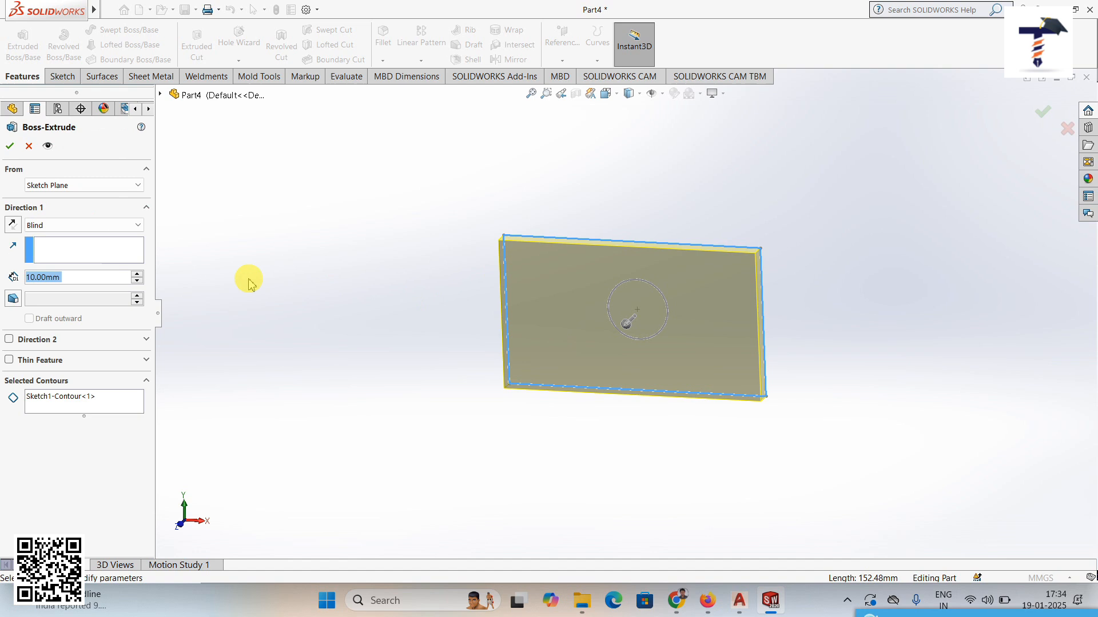
pyautogui.click(28, 147)
pyautogui.click(28, 56)
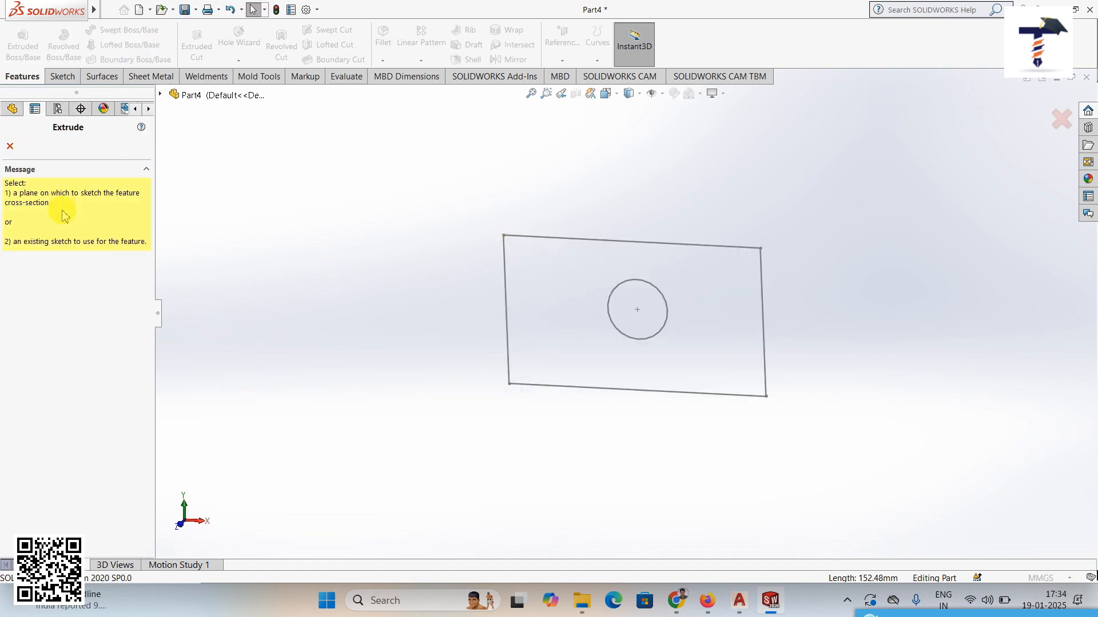
pyautogui.click(10, 146)
# Step: Extrude the rectangle-and-circle sketch 43 mm with a blind end condition to form a block with a through hole
pyautogui.click(52, 266)
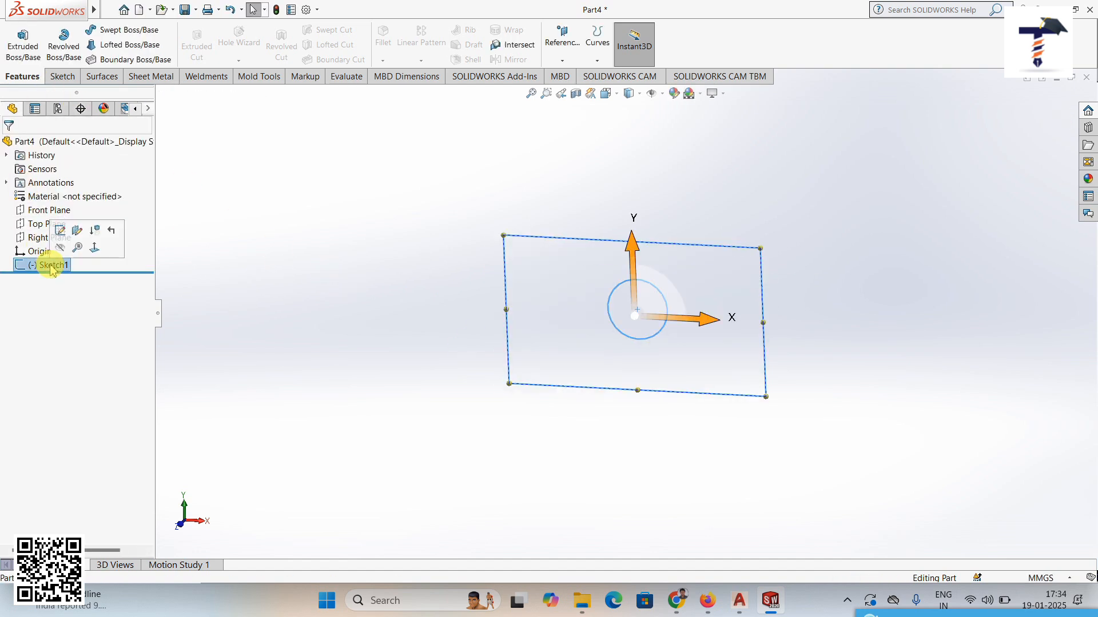
pyautogui.click(23, 46)
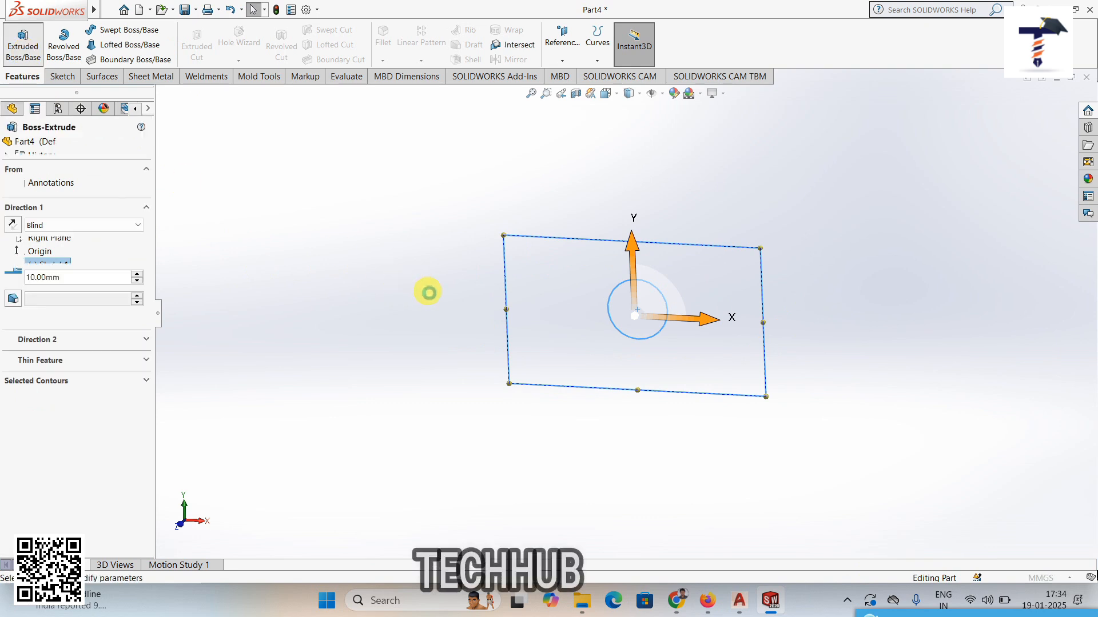
pyautogui.moveTo(612, 325); pyautogui.dragTo(590, 357)
pyautogui.click(10, 146)
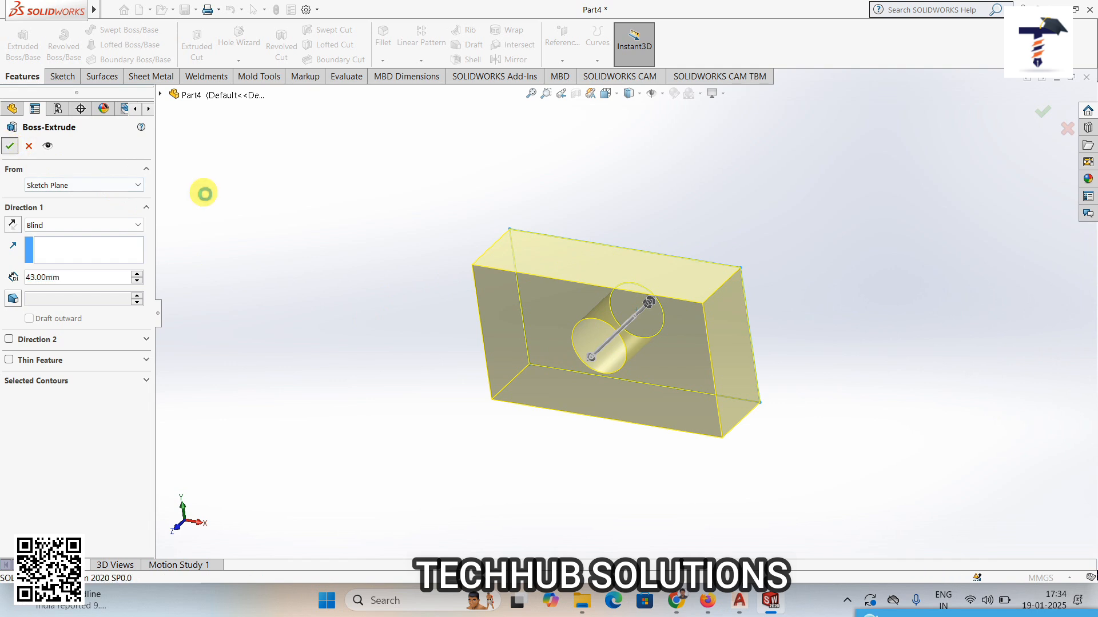
# Step: Try a reference plane offset 130 mm from the block's front face and undo it
pyautogui.click(562, 57)
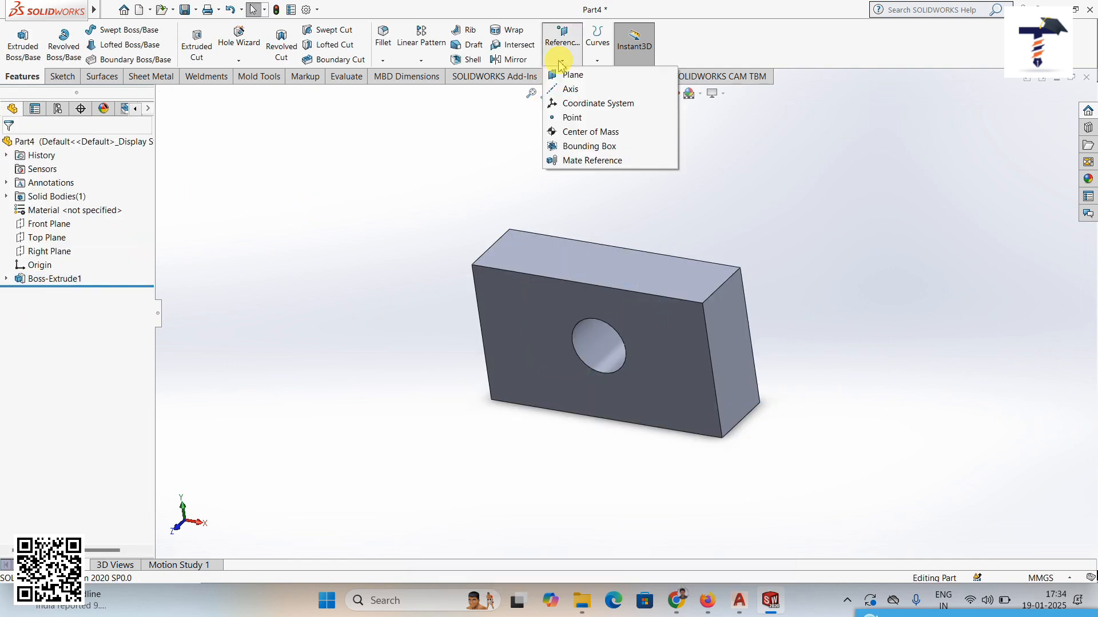
pyautogui.click(563, 71)
pyautogui.click(533, 322)
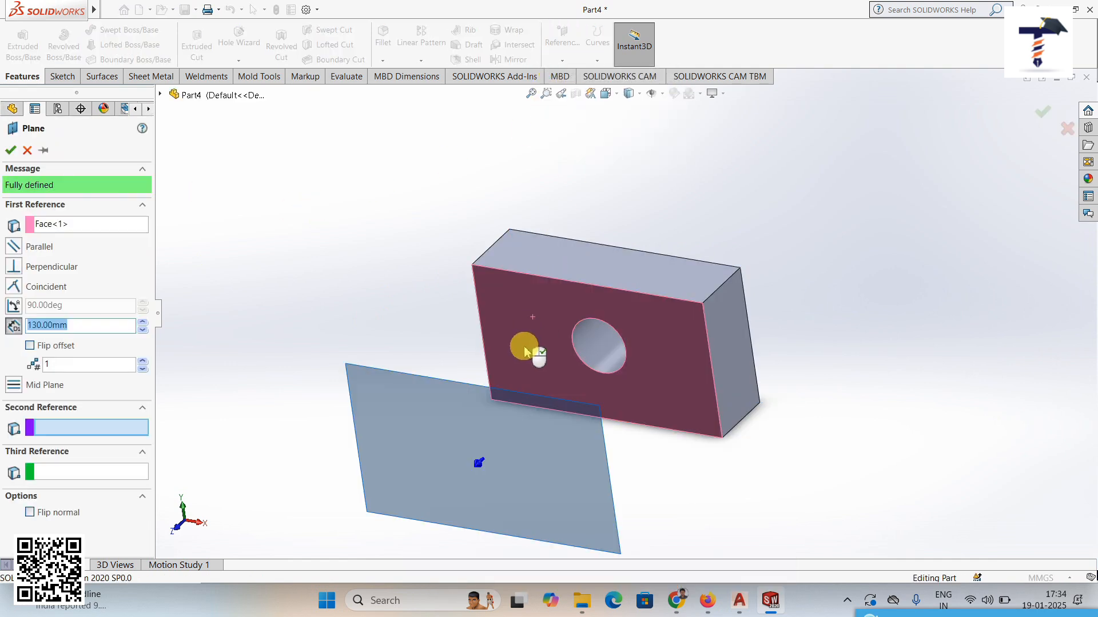
pyautogui.click(13, 150)
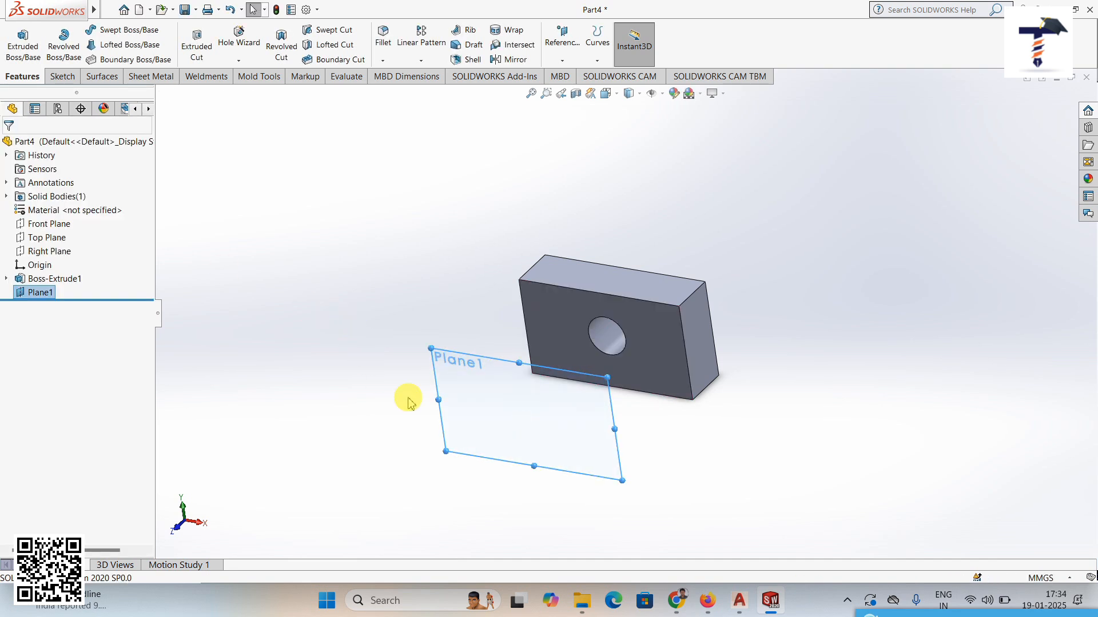
pyautogui.moveTo(419, 407); pyautogui.dragTo(421, 366, button='middle')
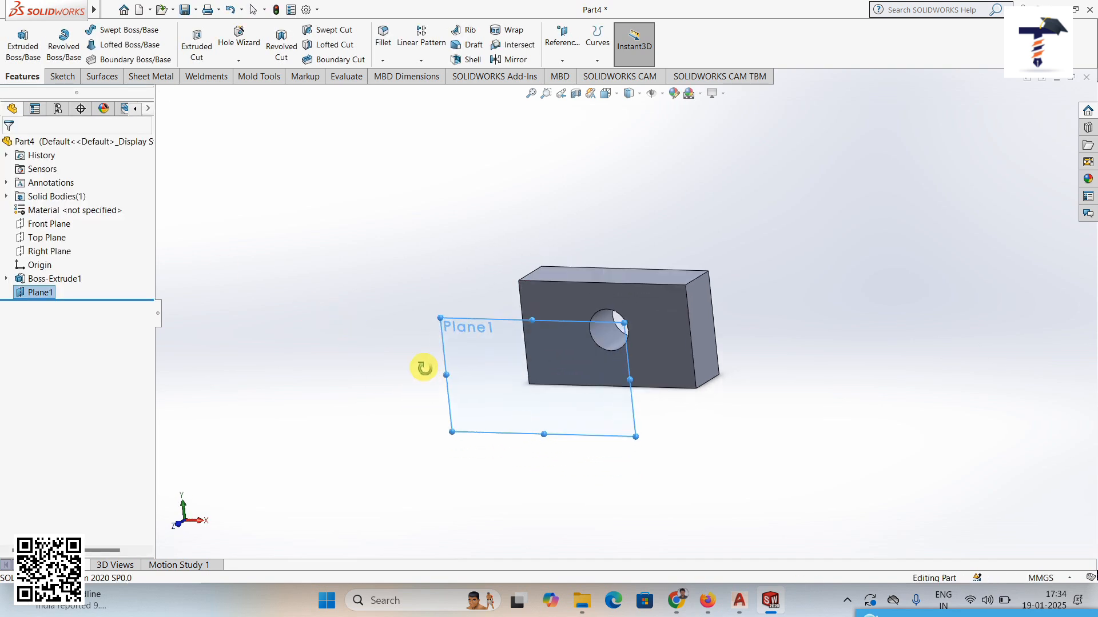
pyautogui.click(231, 11)
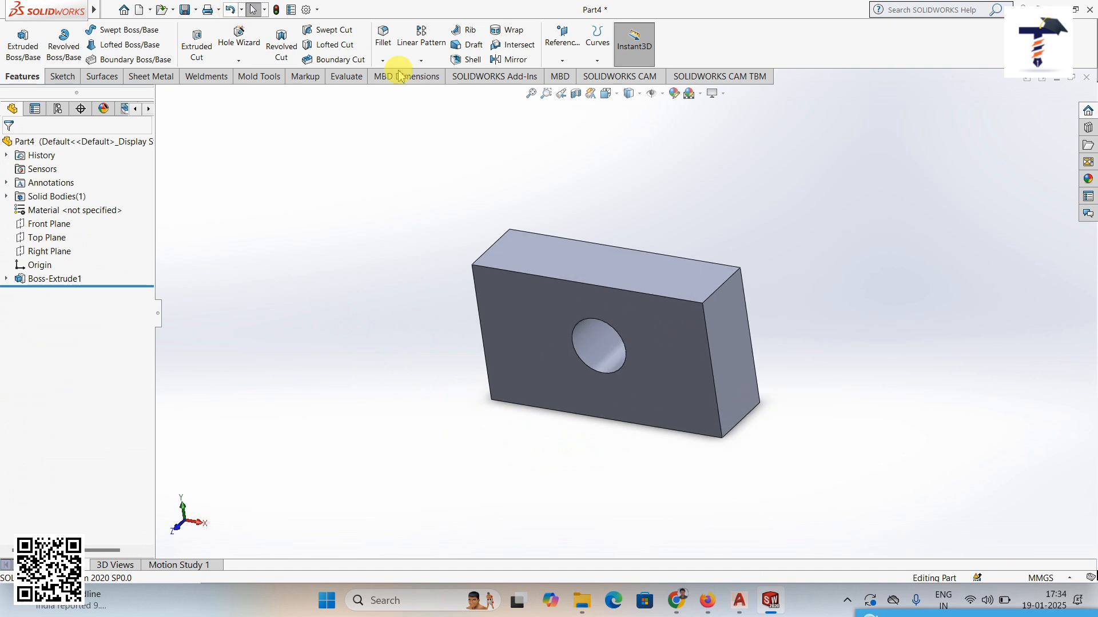
# Step: Create a reference plane offset 90 mm outward from the block's front face
pyautogui.click(562, 60)
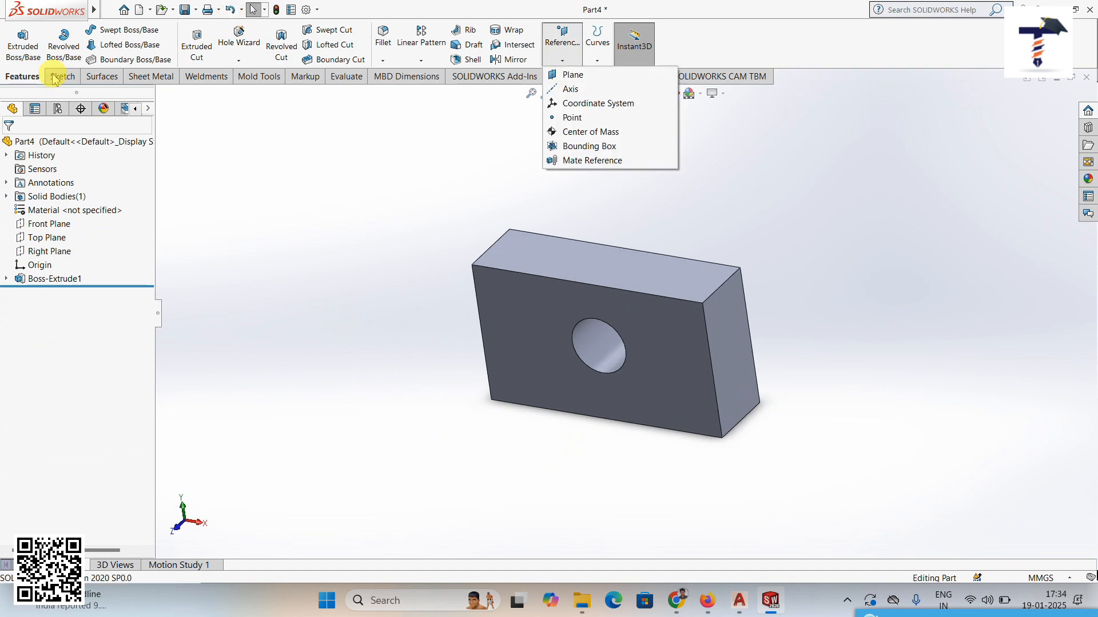
pyautogui.click(583, 76)
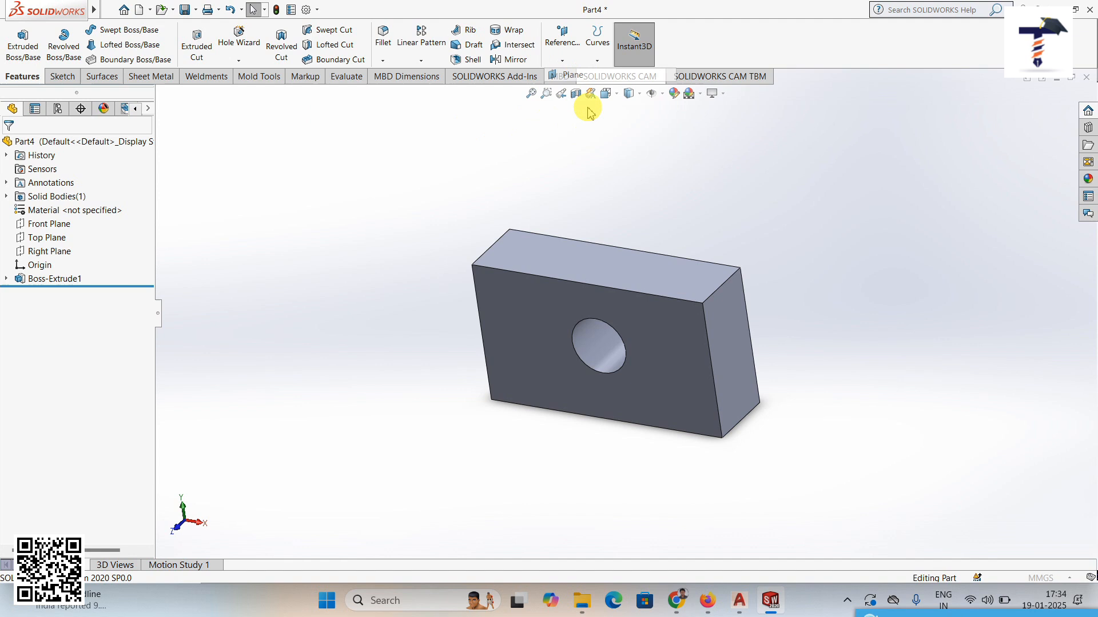
pyautogui.click(549, 342)
pyautogui.moveTo(549, 341); pyautogui.dragTo(542, 387, button='middle')
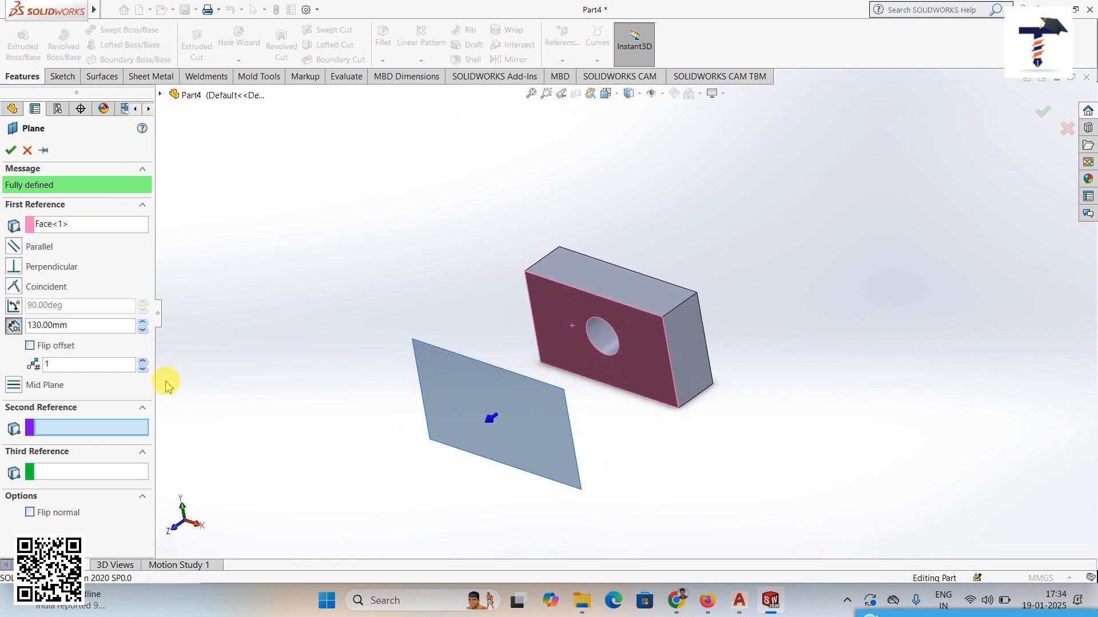
pyautogui.click(143, 330)
pyautogui.click(143, 330)
pyautogui.click(143, 331)
pyautogui.click(143, 330)
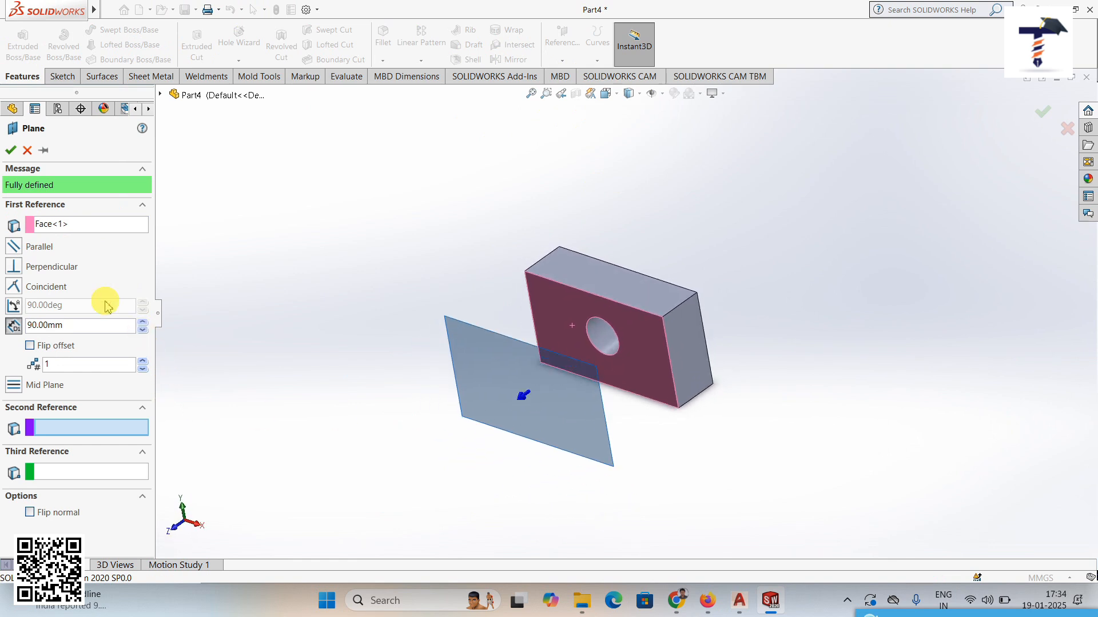
pyautogui.click(10, 153)
pyautogui.moveTo(429, 446); pyautogui.dragTo(450, 413, button='middle')
pyautogui.scroll(1, 556, 358)
pyautogui.scroll(-1, 556, 358)
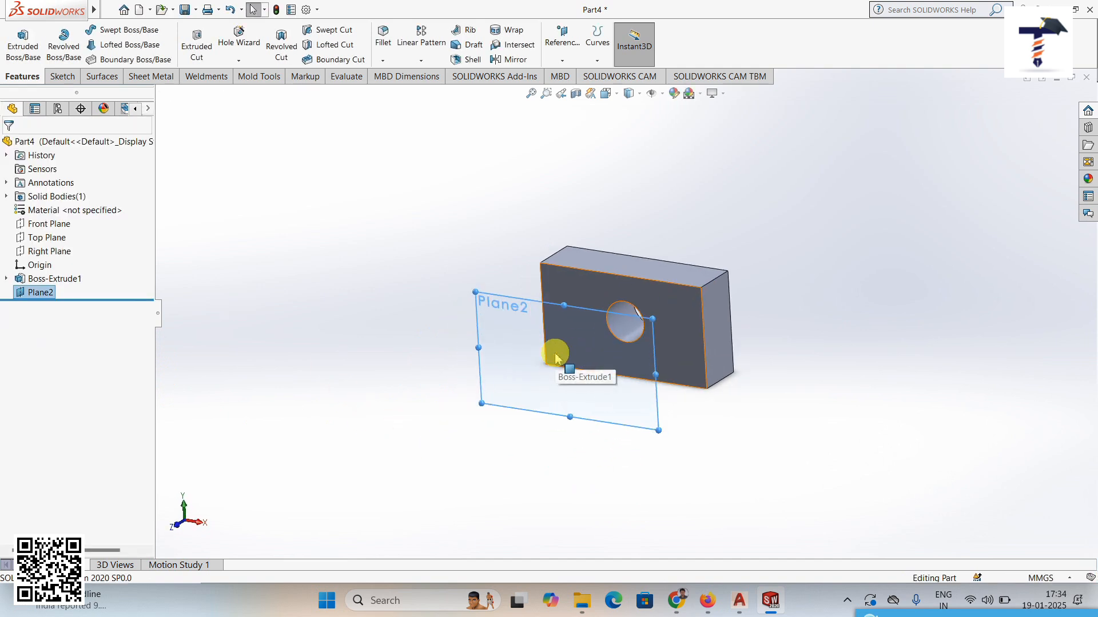
# Step: Start a sketch on the offset plane and convert the outer outline of the block's front face into it
pyautogui.click(67, 78)
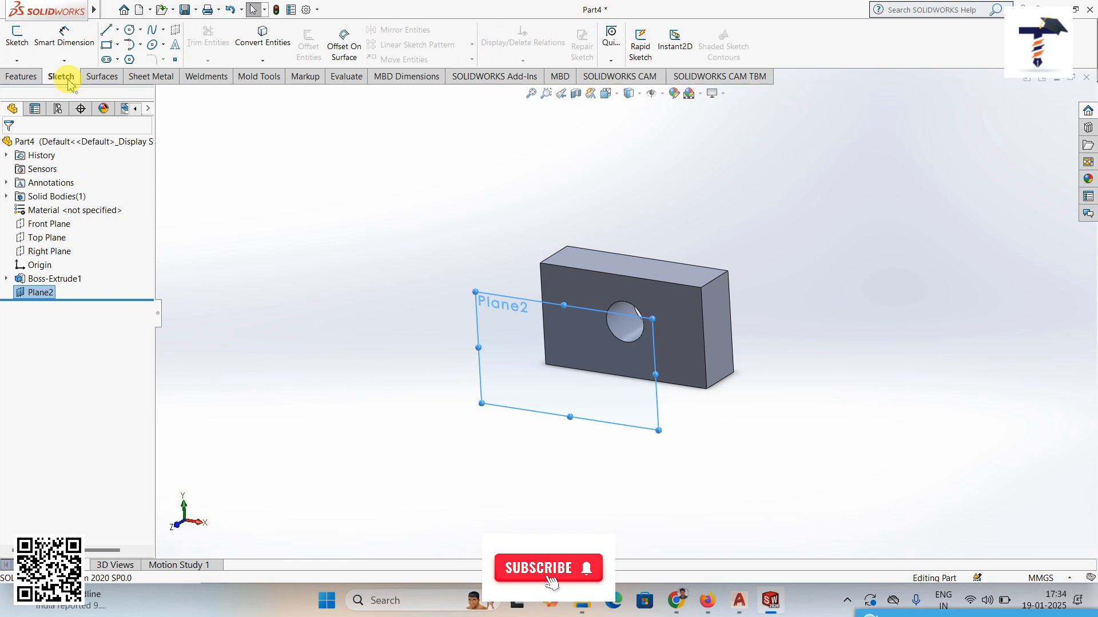
pyautogui.click(502, 303)
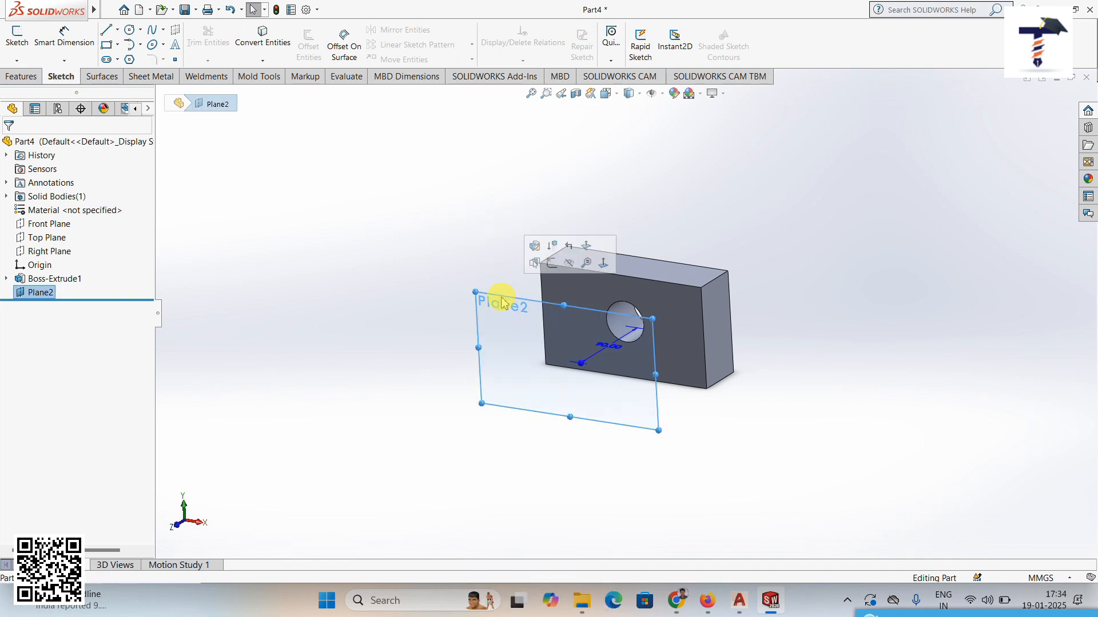
pyautogui.click(551, 265)
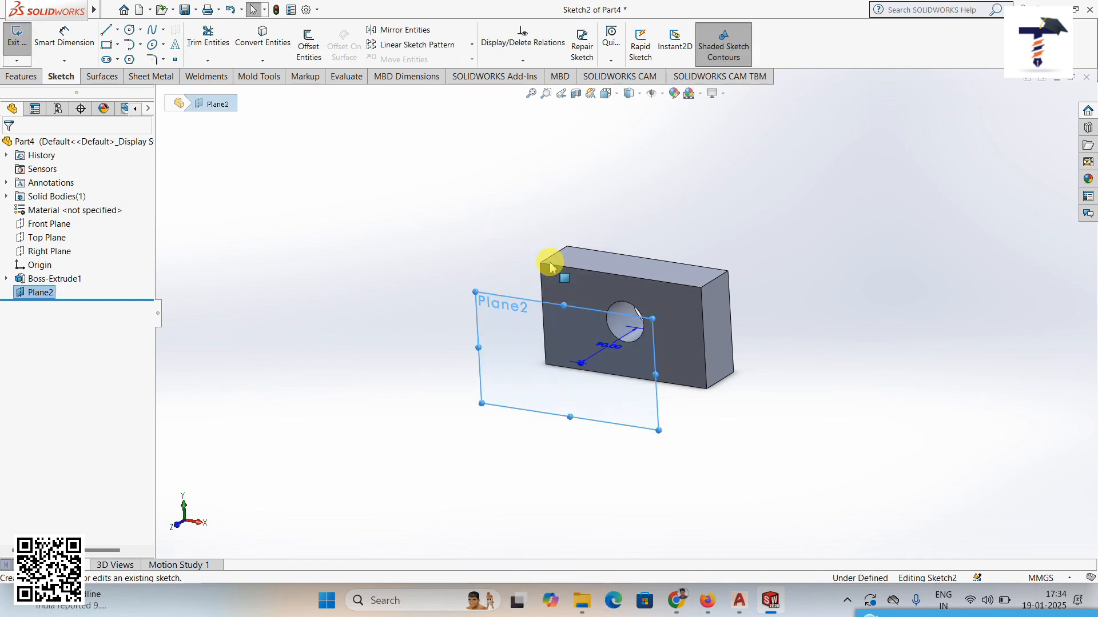
pyautogui.click(268, 61)
pyautogui.click(271, 73)
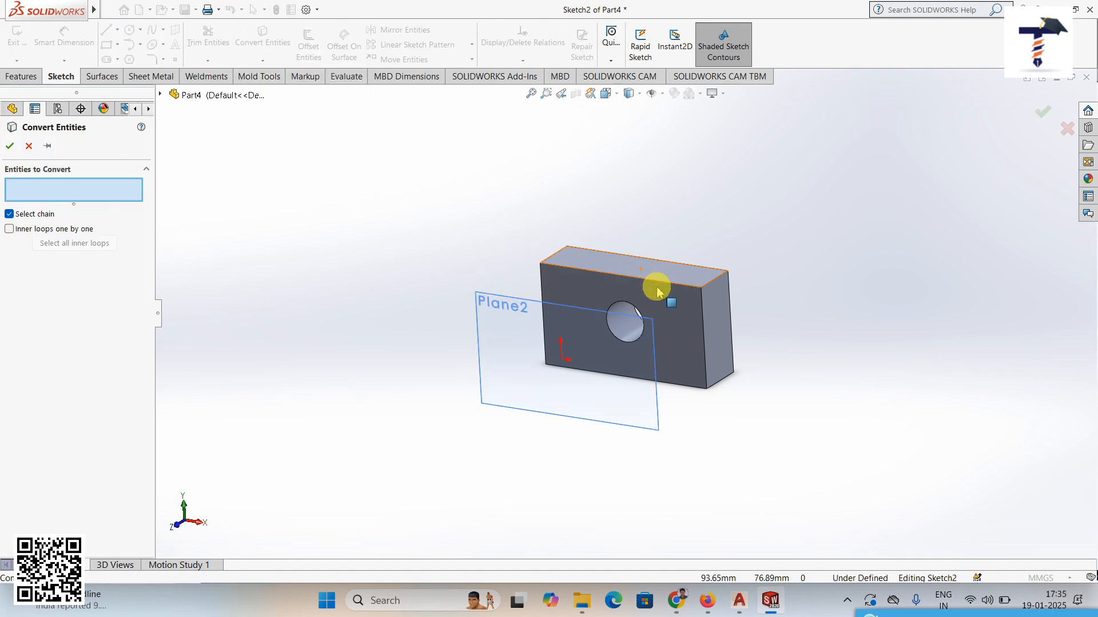
pyautogui.click(663, 306)
pyautogui.click(664, 307)
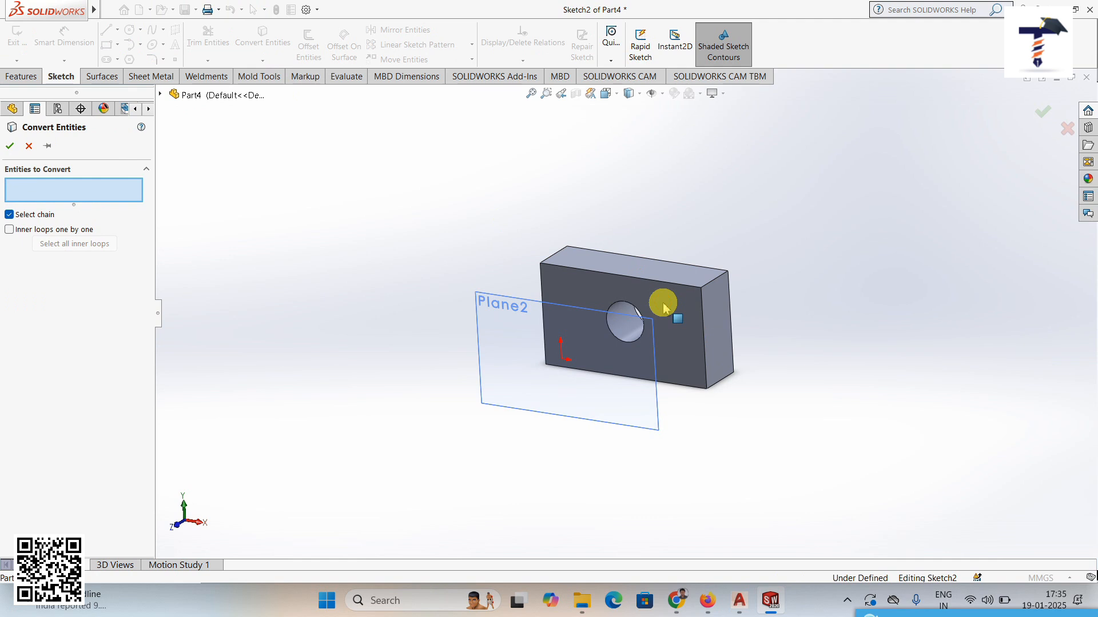
pyautogui.click(663, 307)
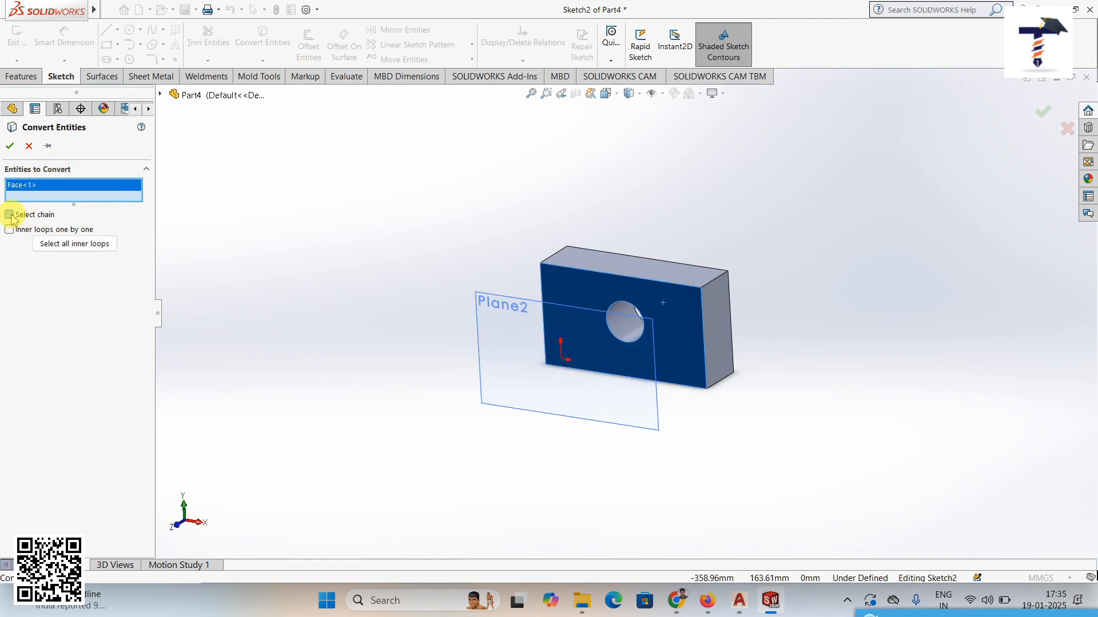
pyautogui.click(9, 146)
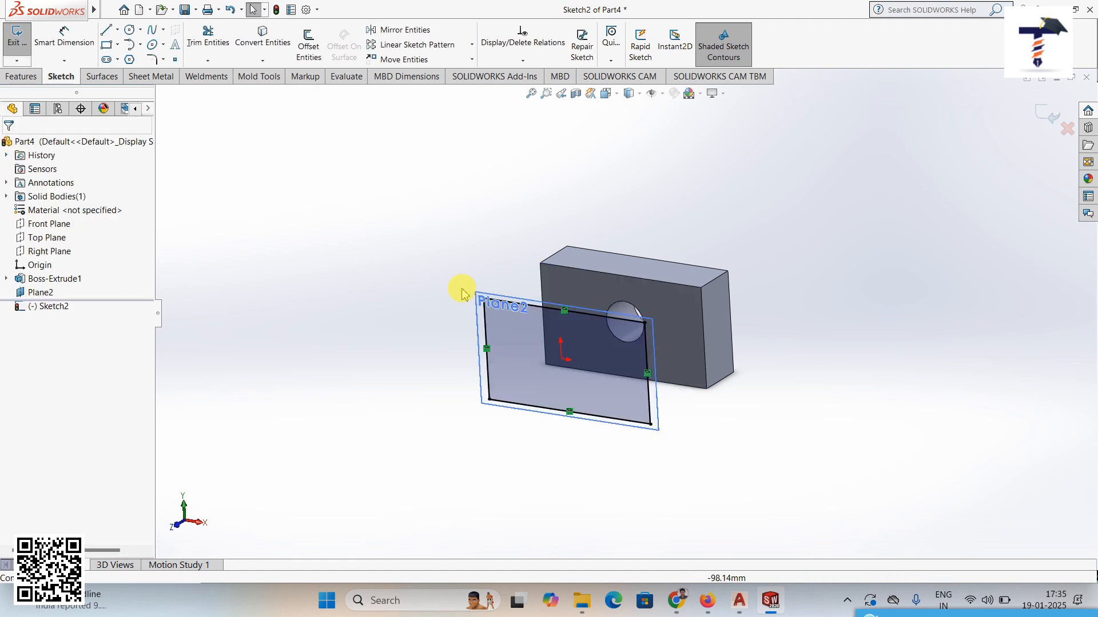
# Step: Convert the hole's circular front edge into the sketch on the offset plane and exit the sketch
pyautogui.moveTo(485, 325); pyautogui.dragTo(473, 337, button='middle')
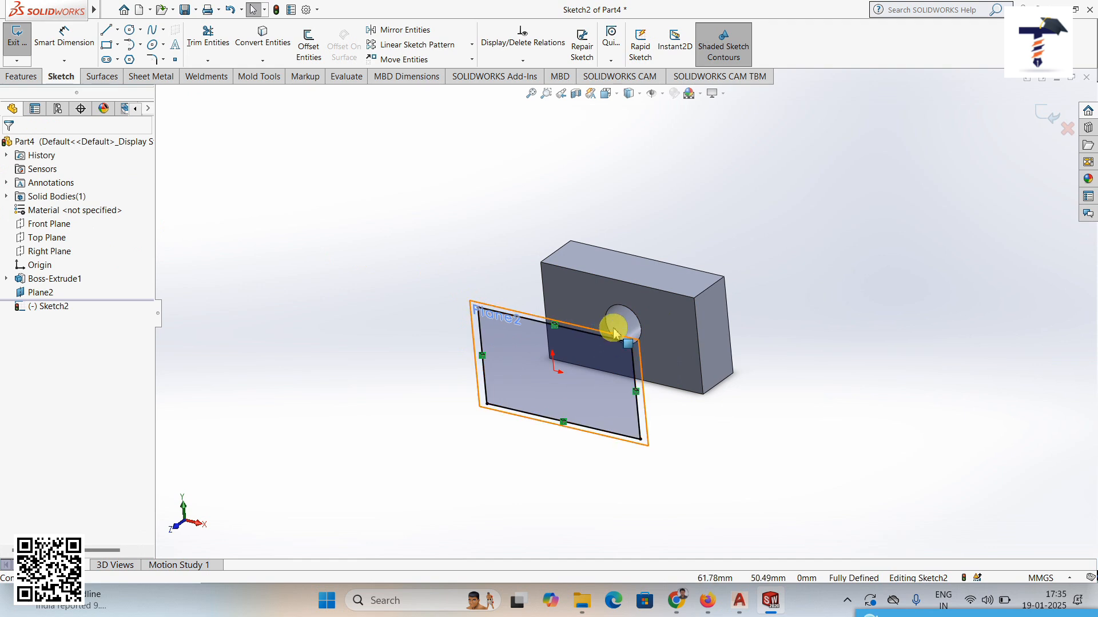
pyautogui.click(625, 310)
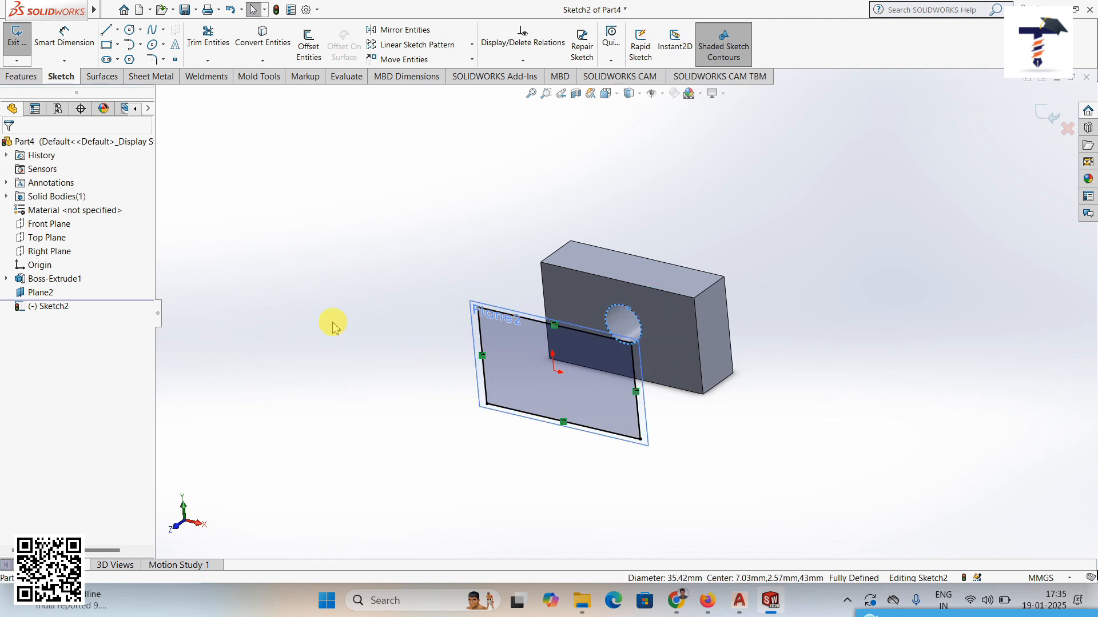
pyautogui.click(262, 60)
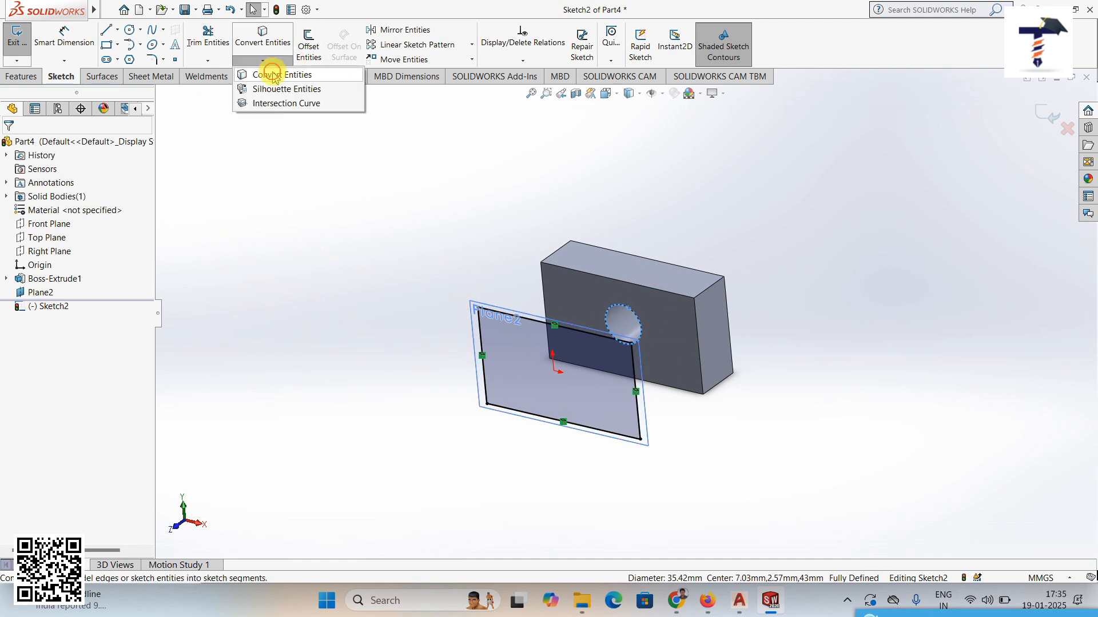
pyautogui.click(273, 76)
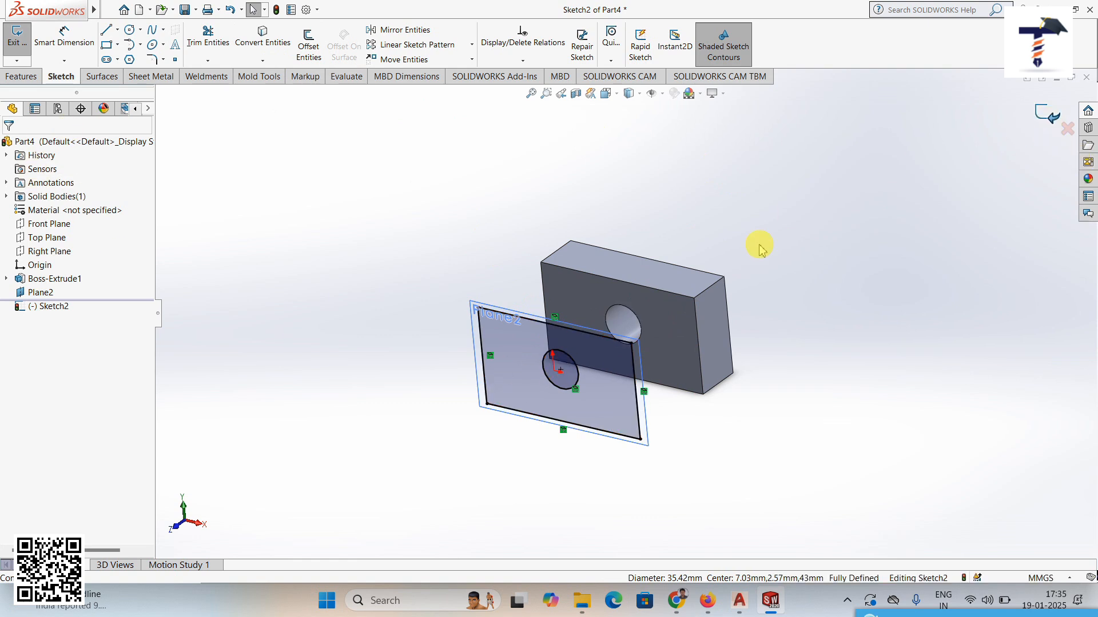
pyautogui.doubleClick(754, 271)
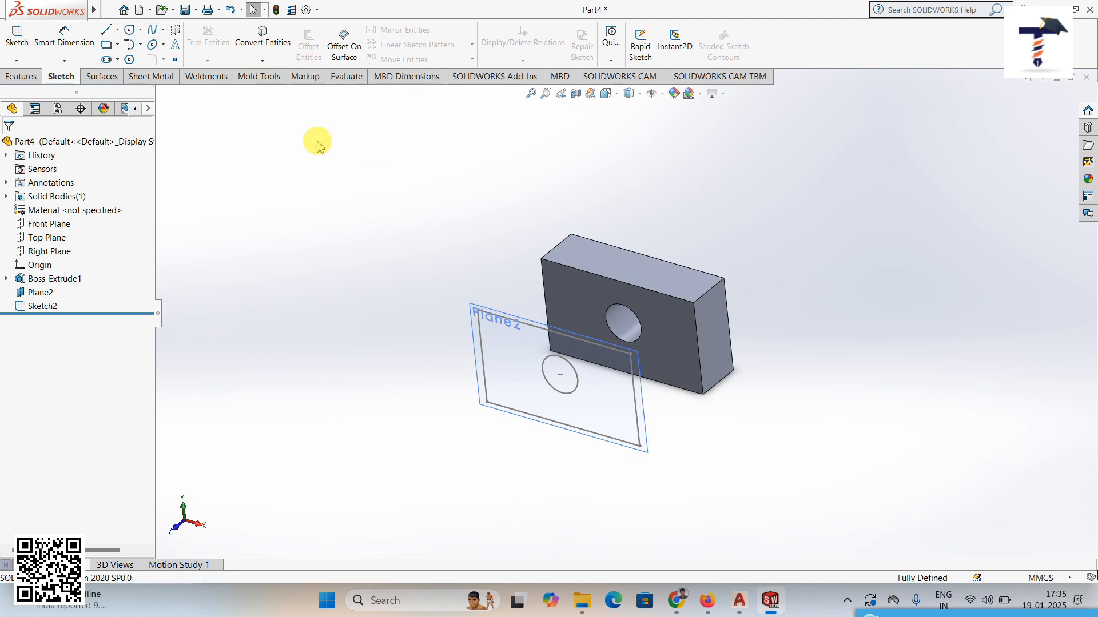
# Step: Sketch a small upright corner rectangle beside the block in a new sketch on the offset plane, viewed normal to it
pyautogui.moveTo(378, 293); pyautogui.dragTo(381, 291, button='middle')
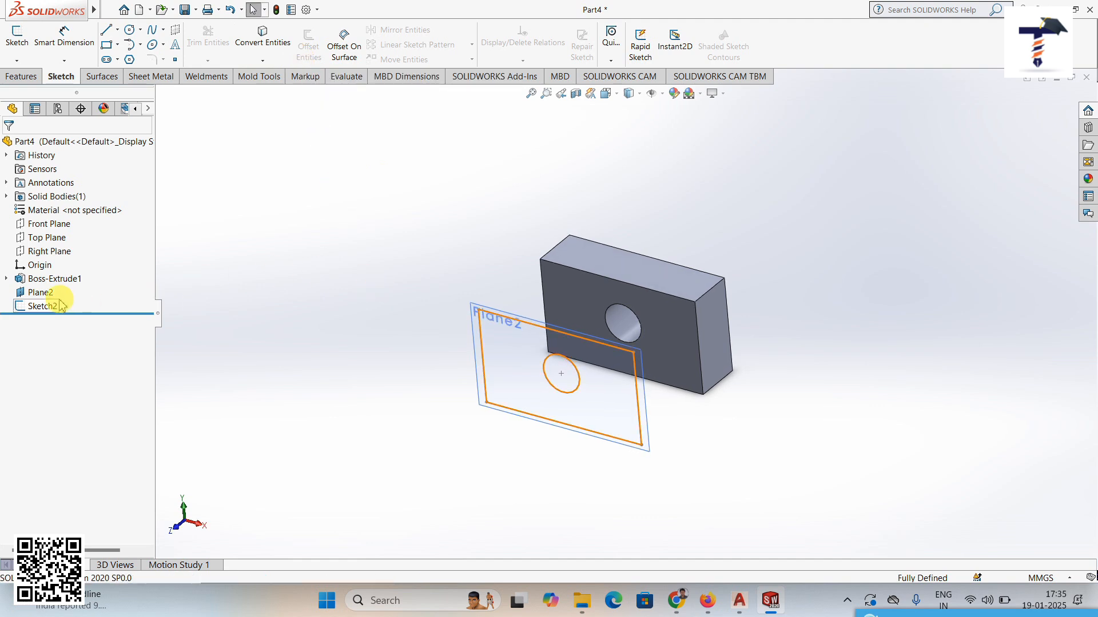
pyautogui.click(471, 306)
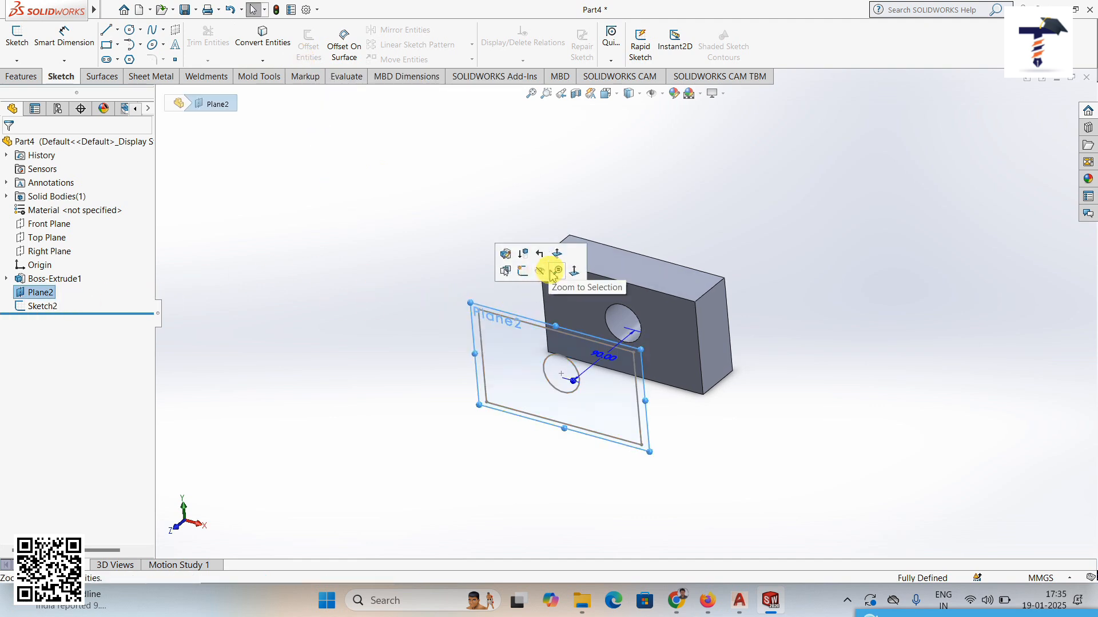
pyautogui.click(573, 272)
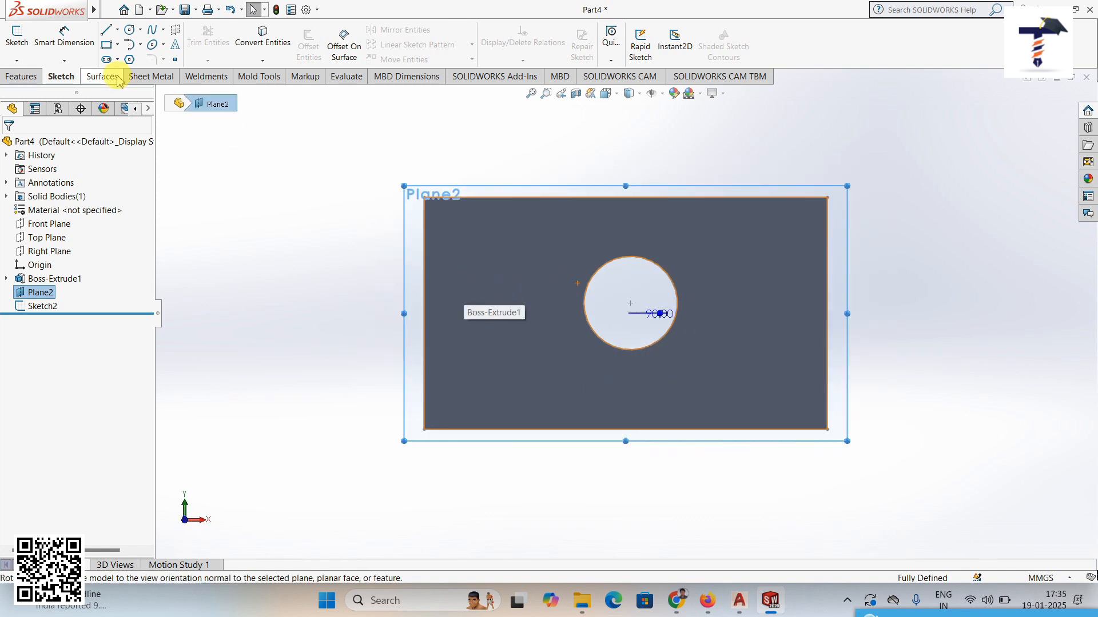
pyautogui.click(107, 45)
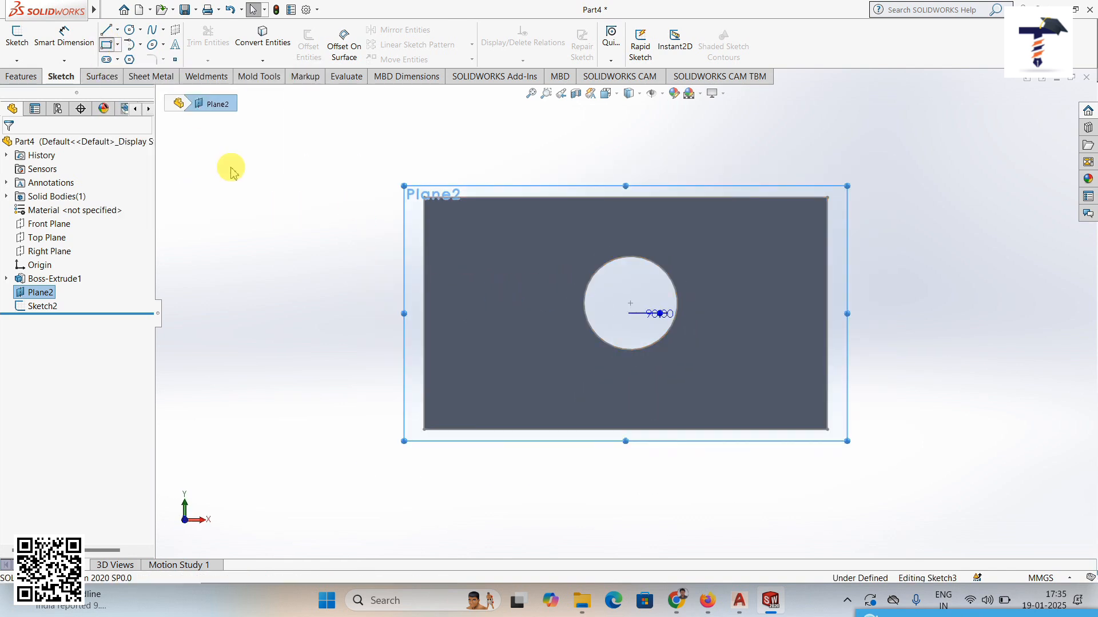
pyautogui.click(214, 196)
pyautogui.click(290, 300)
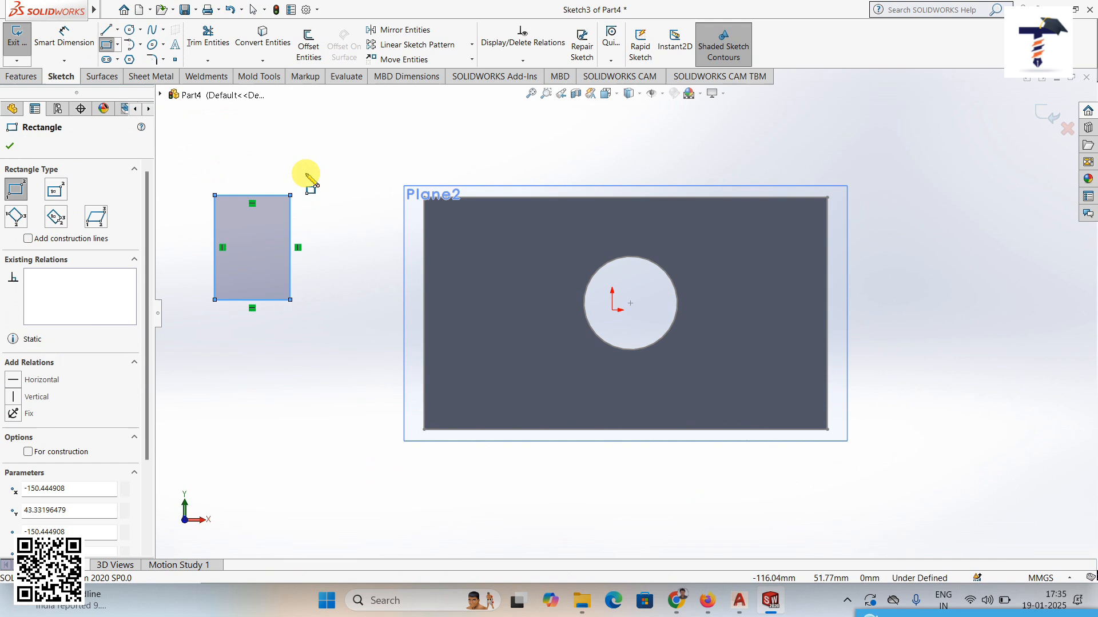
# Step: Offset the small rectangle beside the block by 5 mm in both directions
pyautogui.click(308, 51)
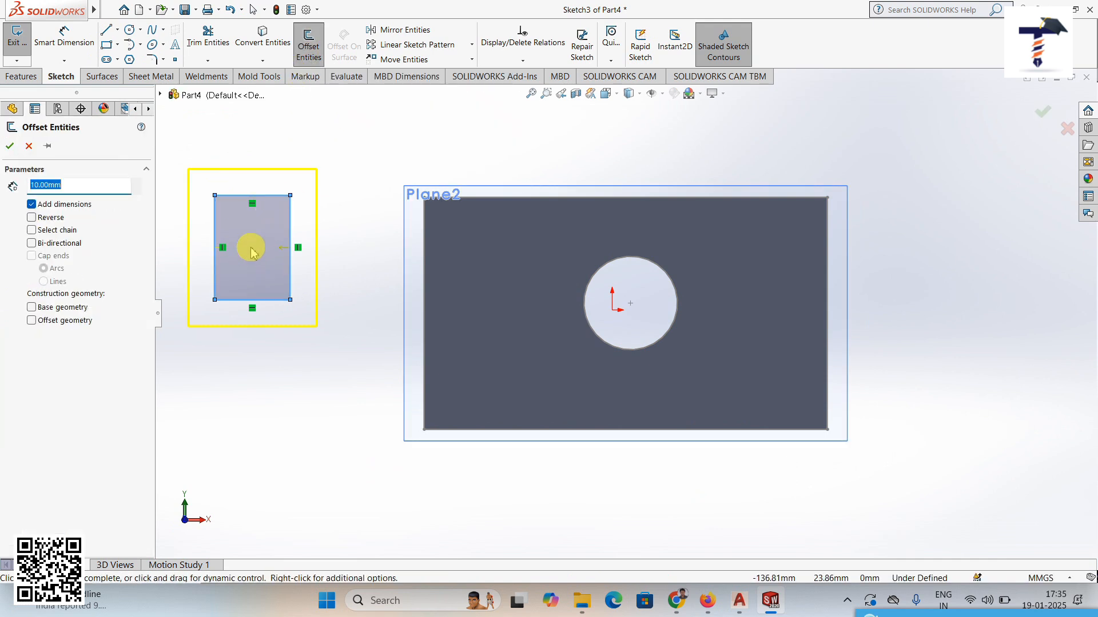
pyautogui.click(137, 192)
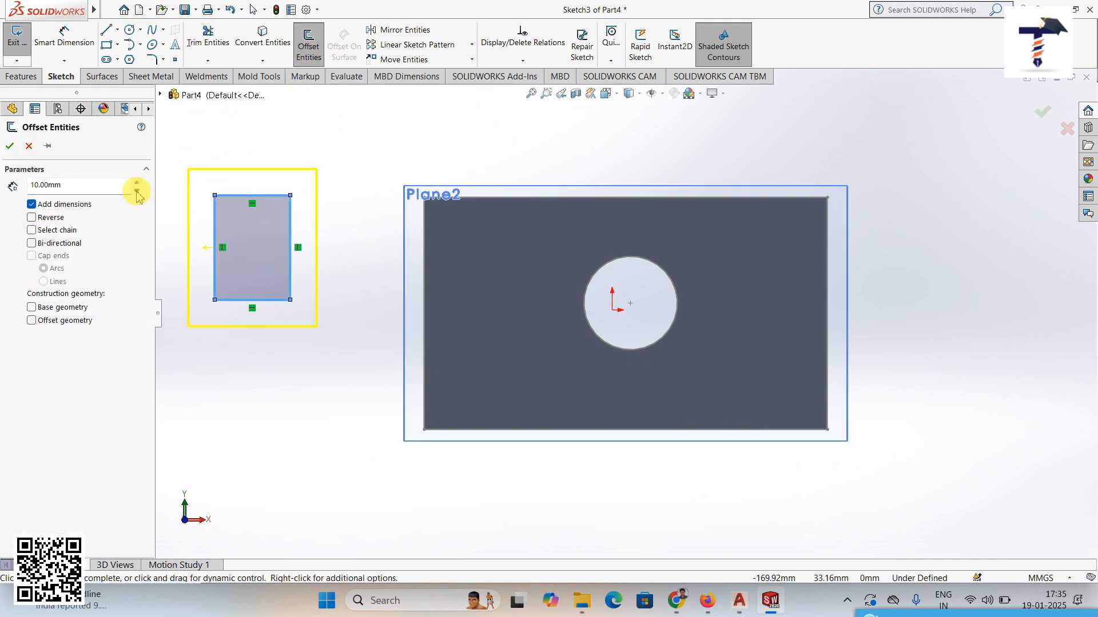
pyautogui.moveTo(97, 184); pyautogui.dragTo(11, 186)
pyautogui.write('5')
pyautogui.press('Return')
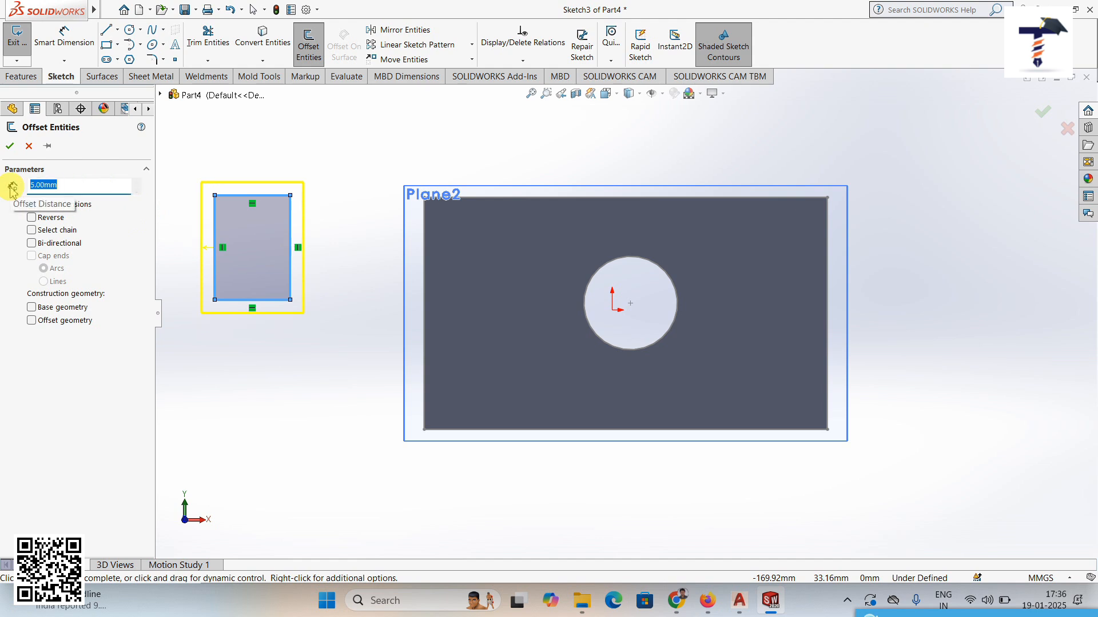
pyautogui.click(31, 218)
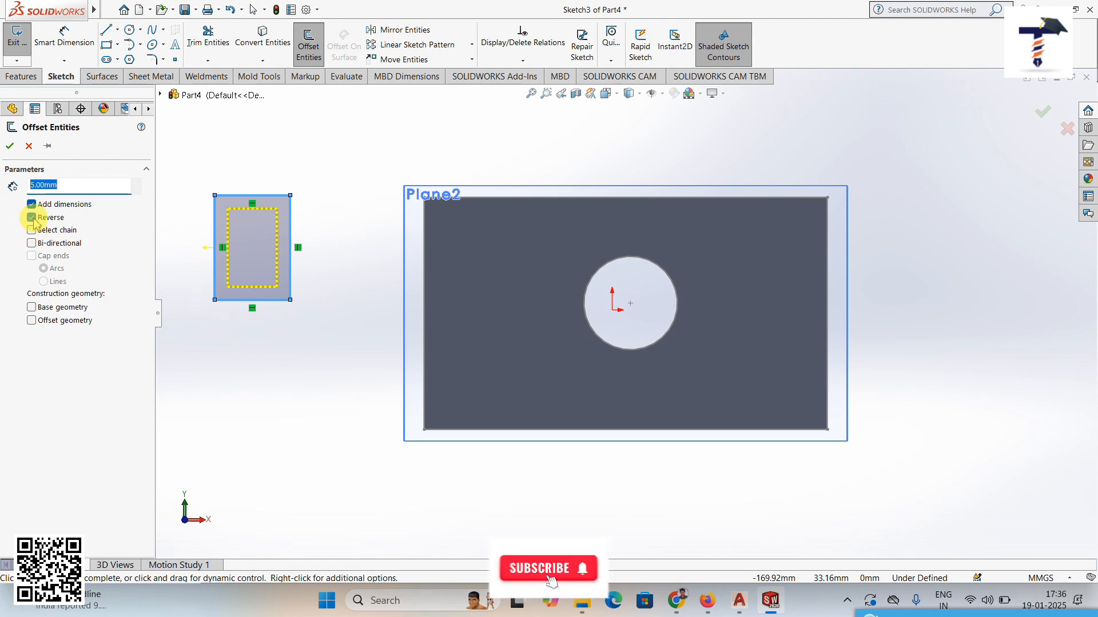
pyautogui.click(31, 217)
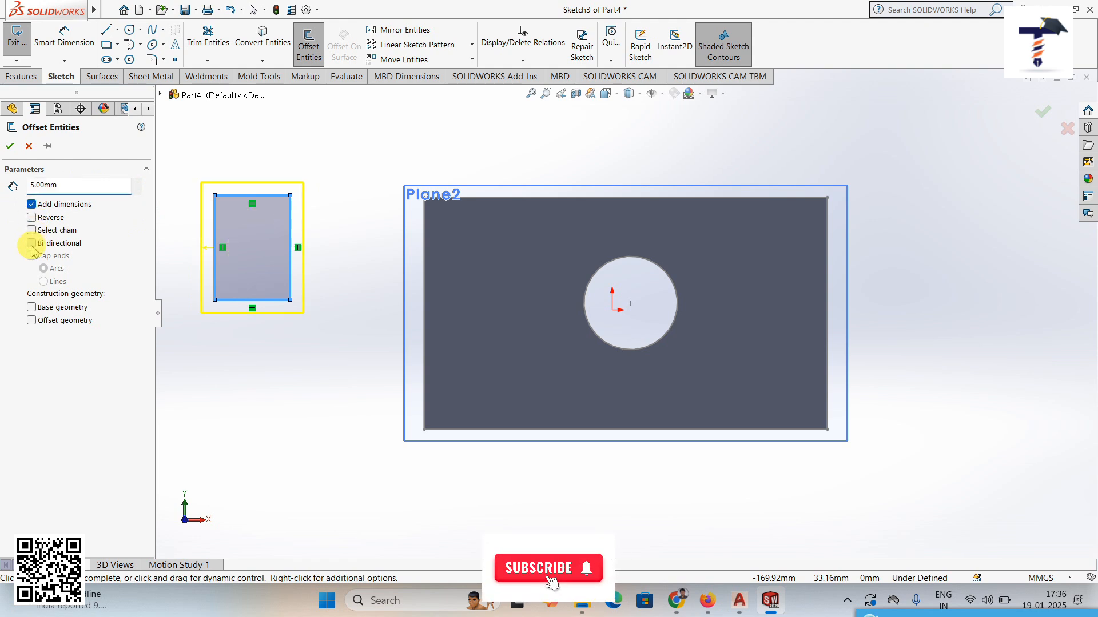
pyautogui.click(32, 245)
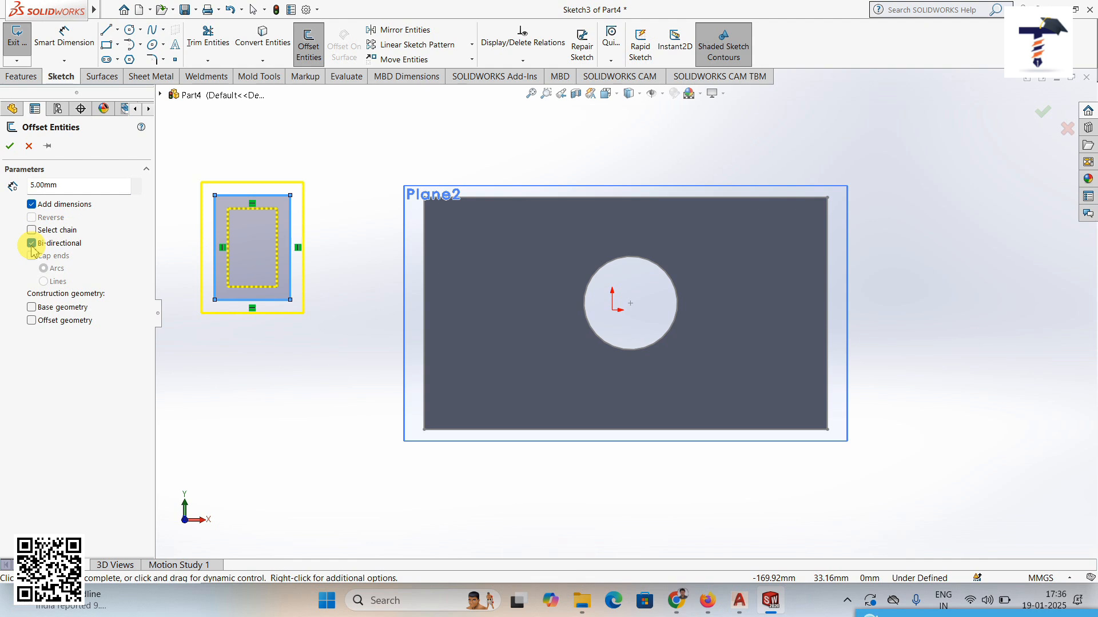
pyautogui.click(10, 147)
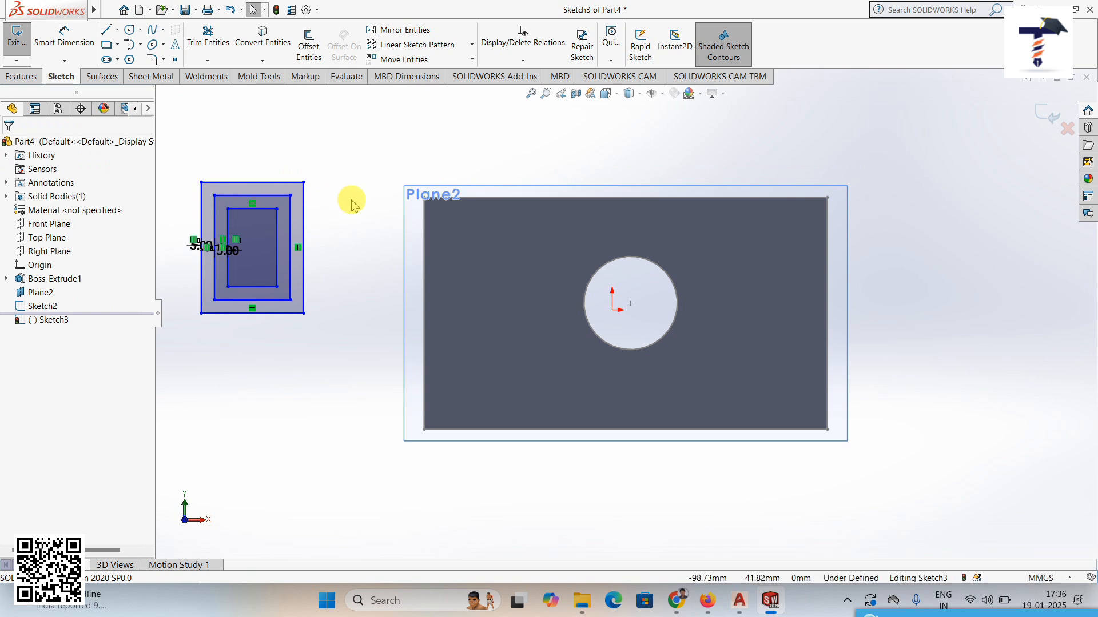
# Step: Delete the small rectangle beside the block together with its inner and outer offsets and their dimensions
pyautogui.moveTo(270, 177); pyautogui.dragTo(422, 355)
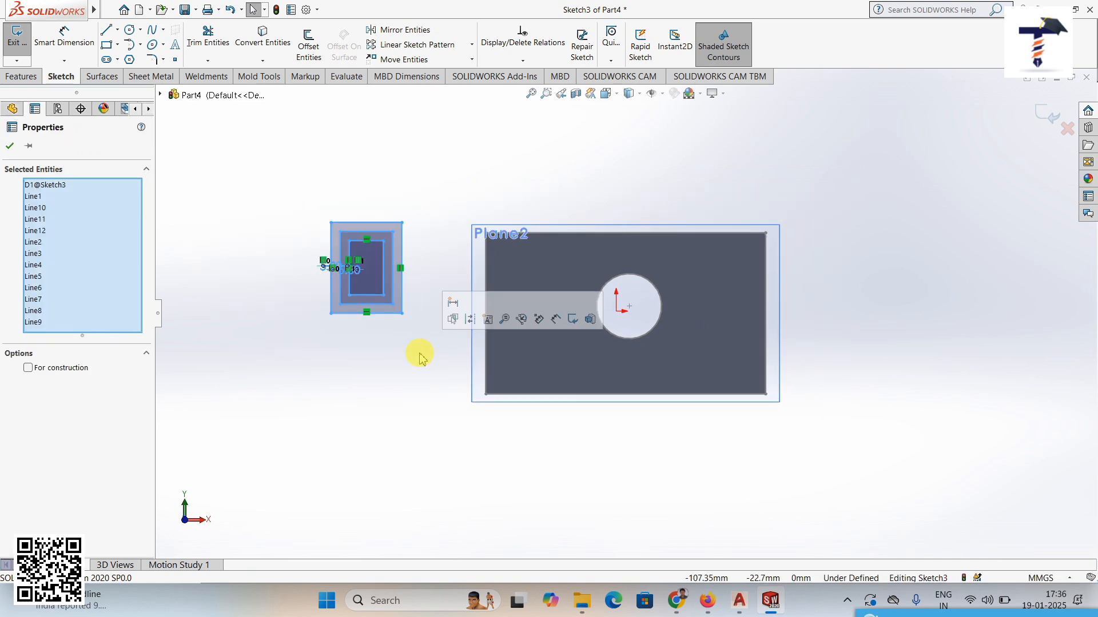
pyautogui.press('Delete')
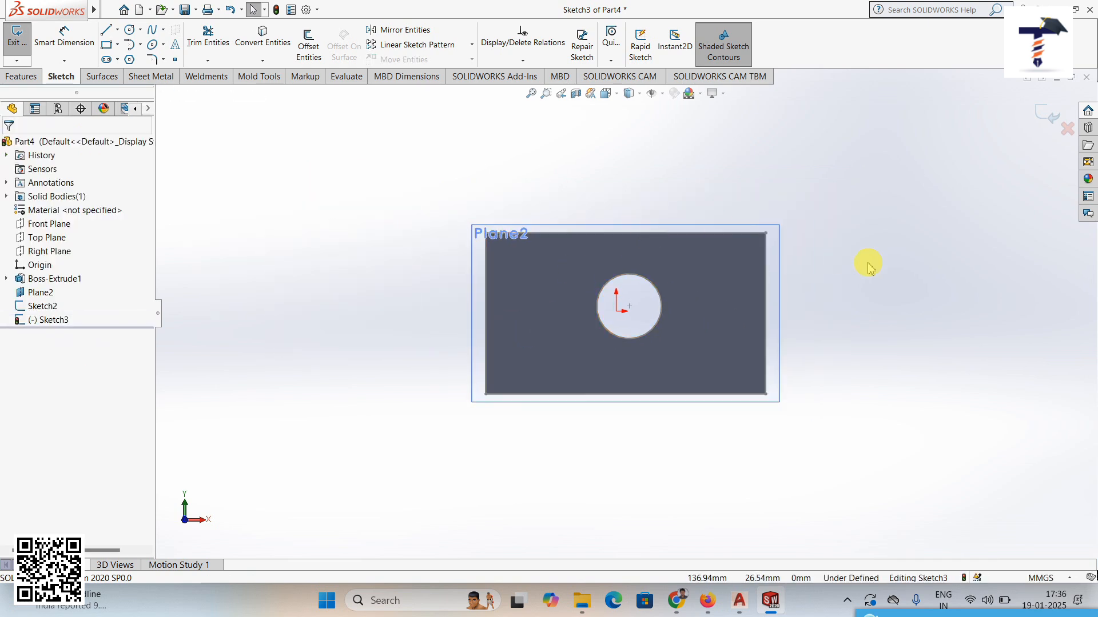
pyautogui.scroll(-2, 784, 258)
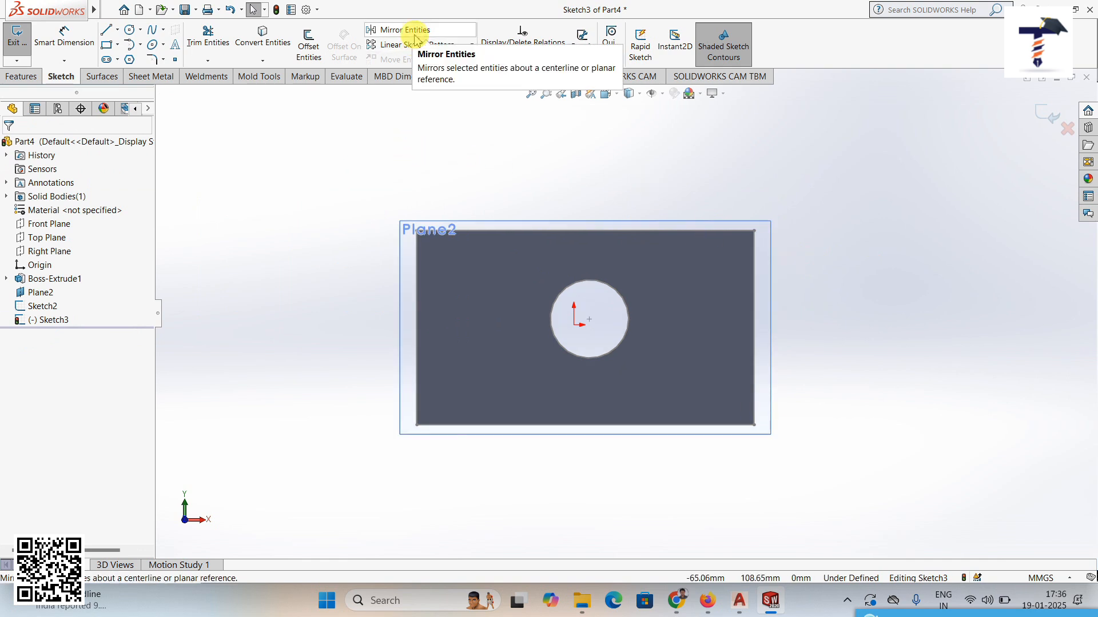
pyautogui.scroll(1, 474, 157)
pyautogui.scroll(-1, 474, 158)
# Step: Create a new part document
pyautogui.moveTo(71, 7)
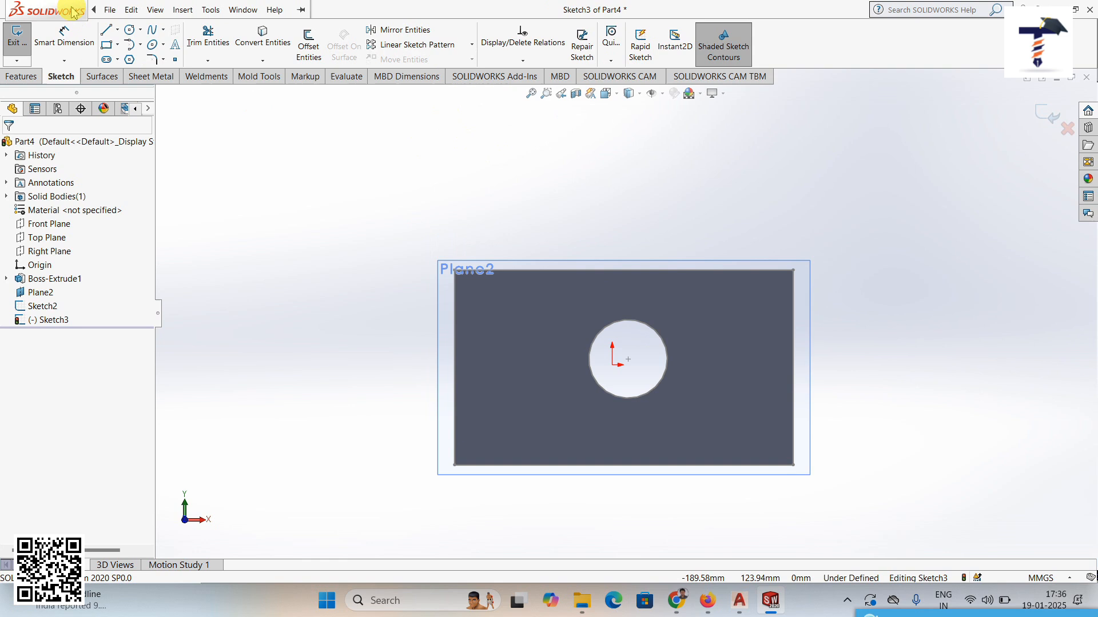
pyautogui.click(107, 10)
pyautogui.click(127, 29)
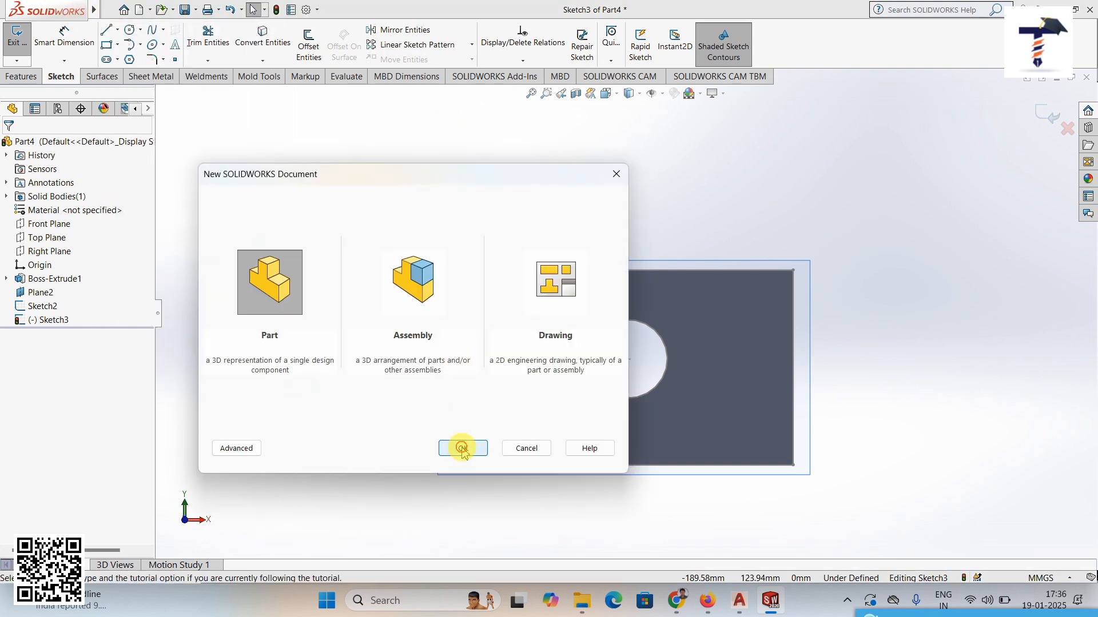
pyautogui.click(463, 449)
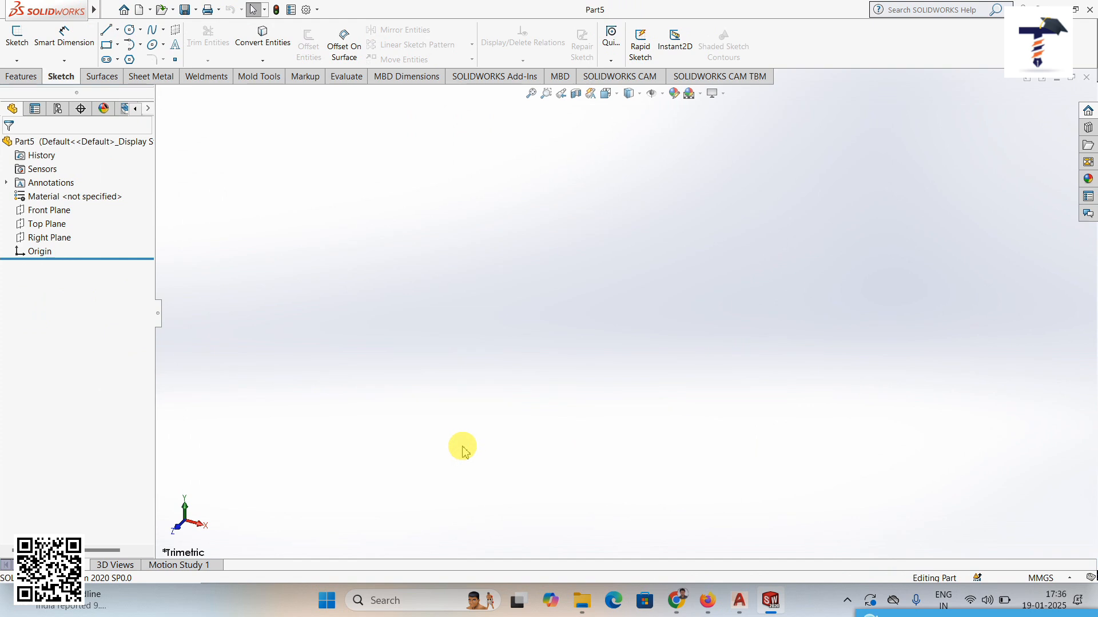
# Step: Sketch an upright corner rectangle on the Front Plane, on the negative X side of the origin
pyautogui.click(57, 211)
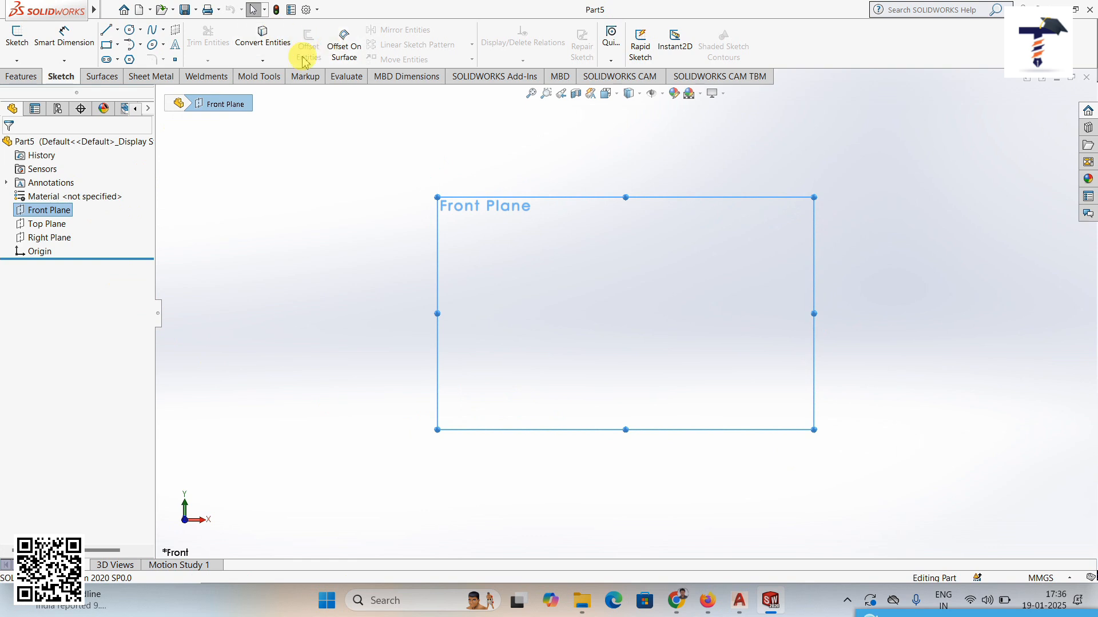
pyautogui.click(108, 45)
pyautogui.moveTo(472, 228); pyautogui.dragTo(565, 399)
# Step: Draw a vertical centerline from the origin upward, ending above the rectangle's upper edge
pyautogui.click(119, 31)
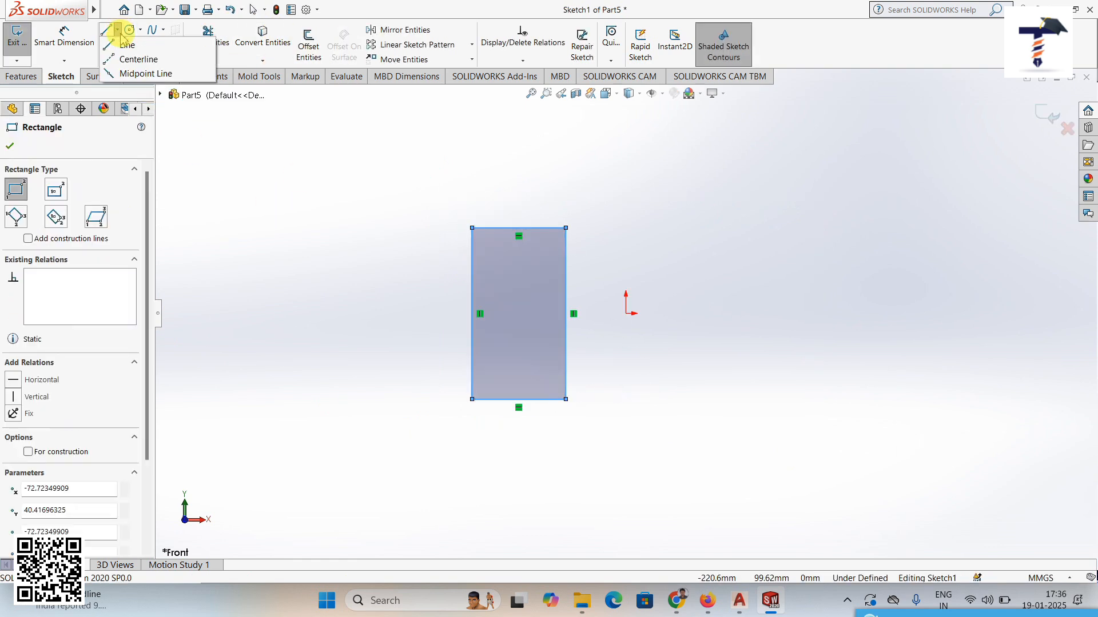
pyautogui.click(136, 60)
pyautogui.click(625, 314)
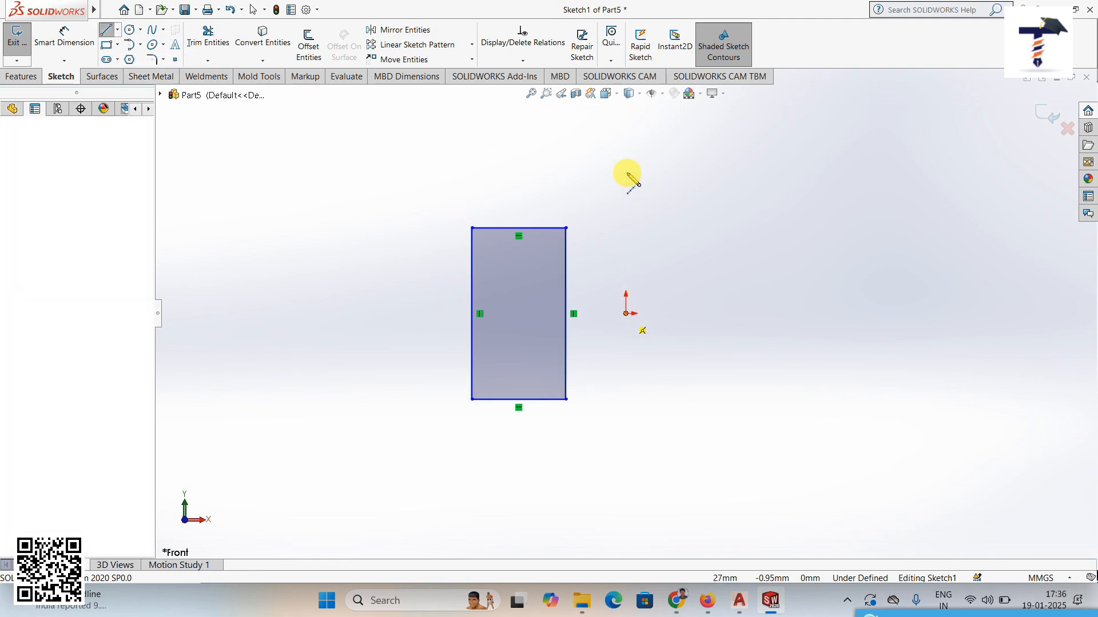
pyautogui.click(626, 157)
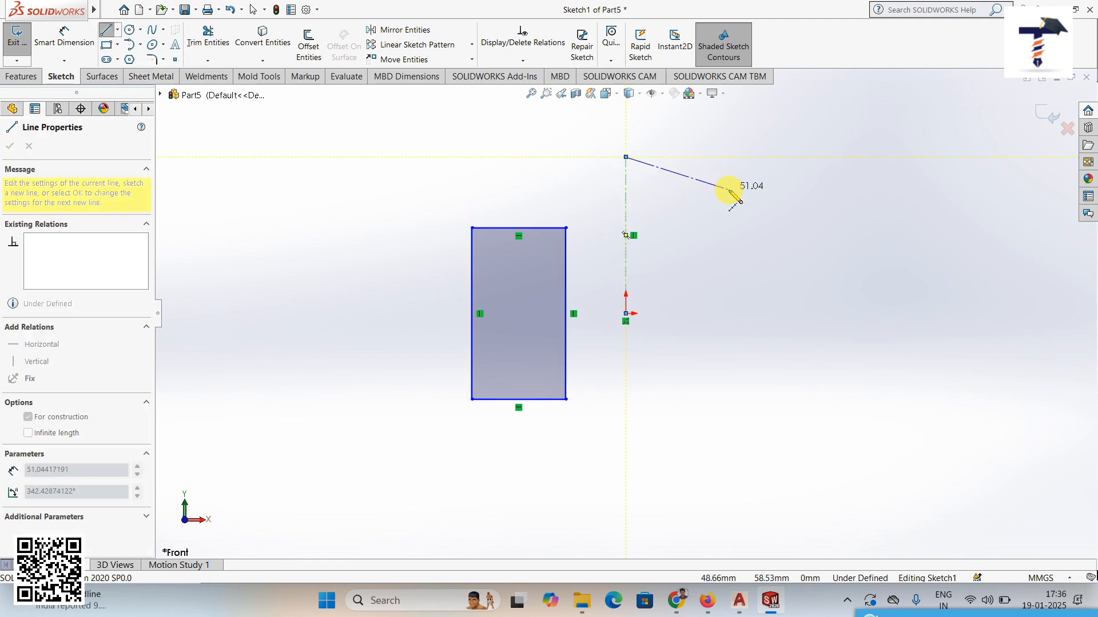
pyautogui.press('Escape')
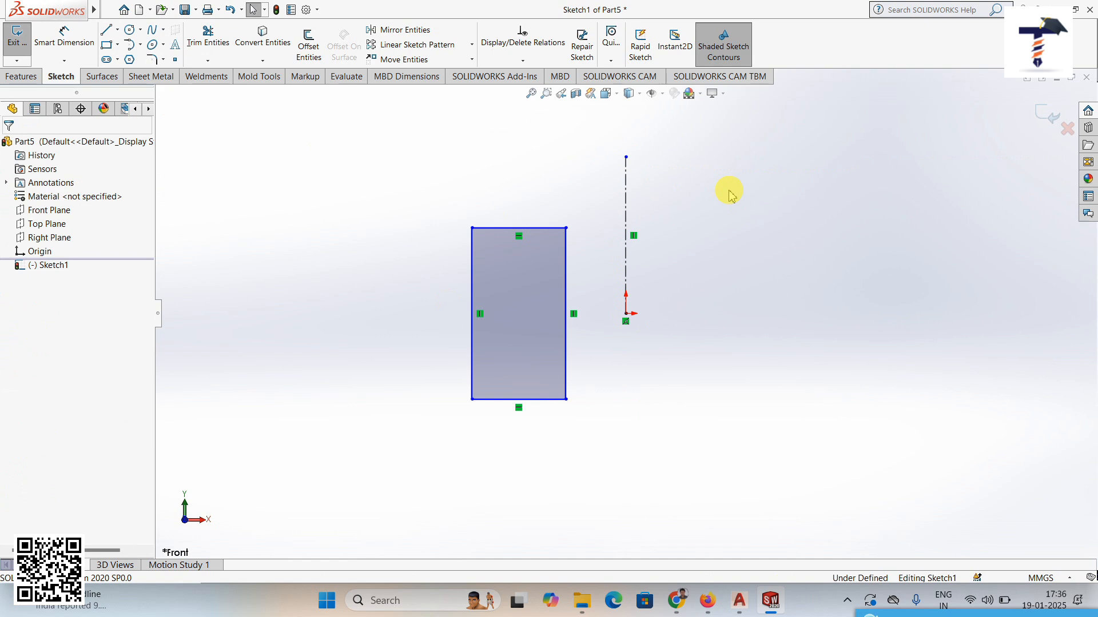
# Step: Mirror the rectangle's four lines about the vertical centerline with Copy enabled, and undo the mirror
pyautogui.moveTo(482, 260); pyautogui.dragTo(594, 426)
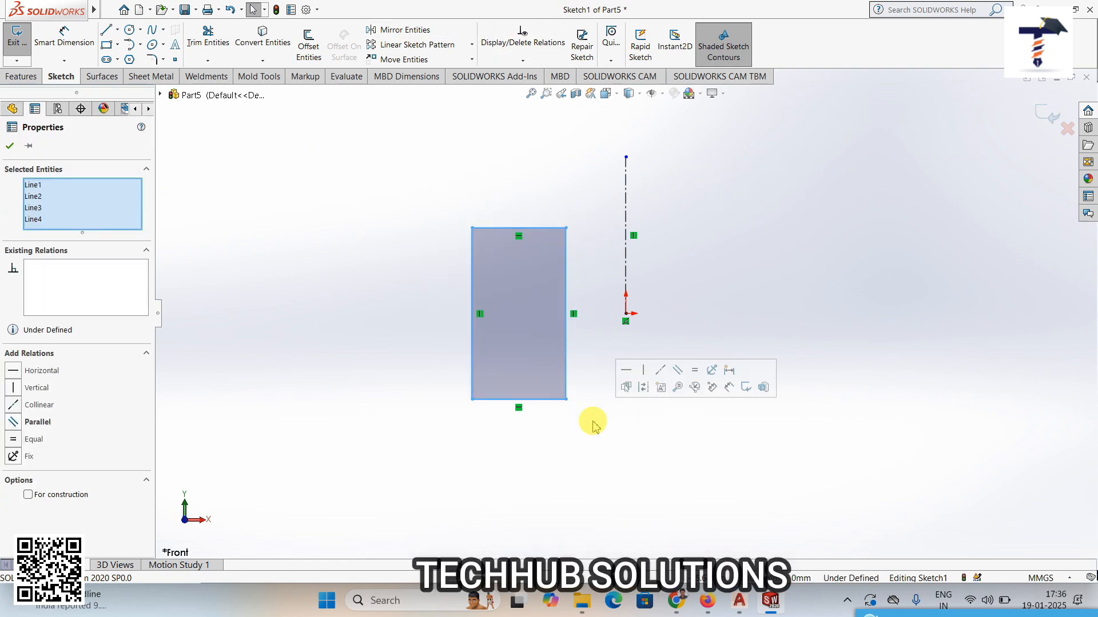
pyautogui.click(415, 32)
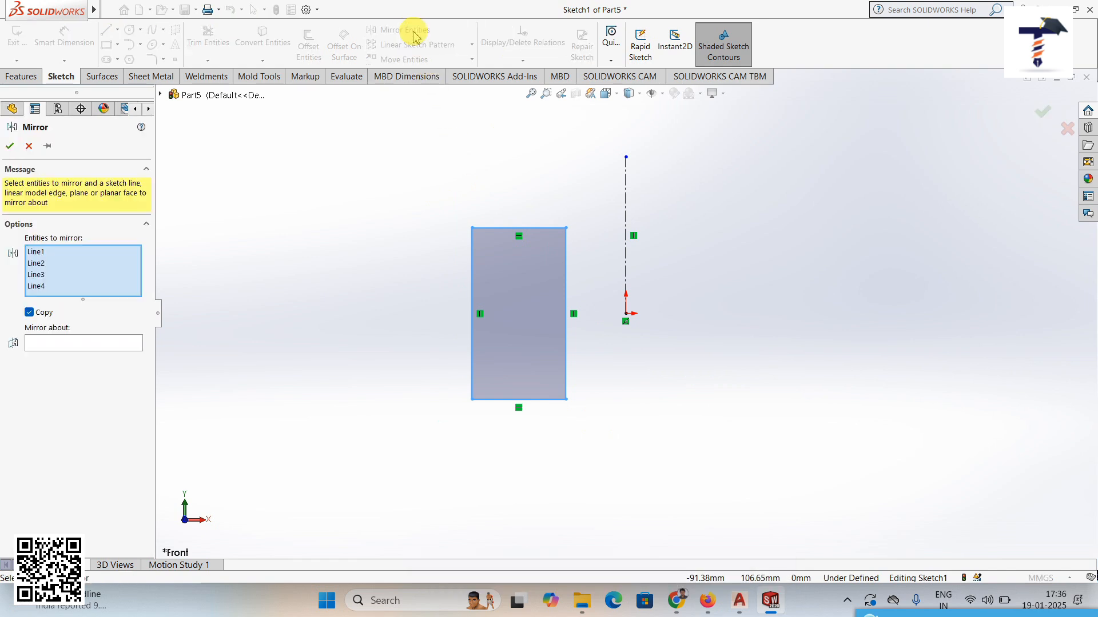
pyautogui.click(49, 343)
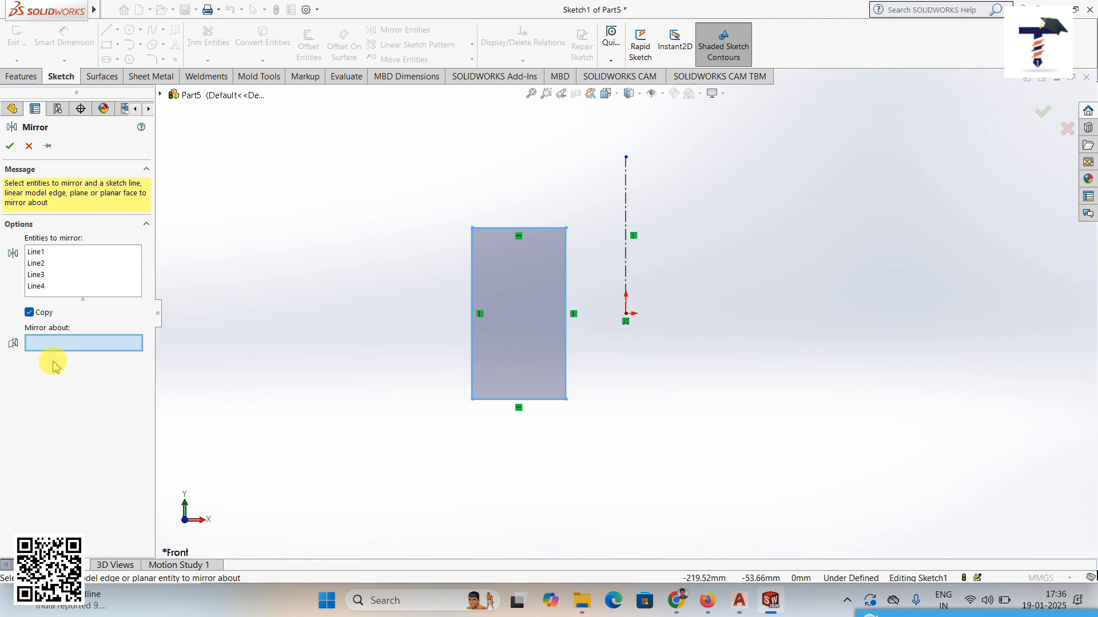
pyautogui.click(627, 253)
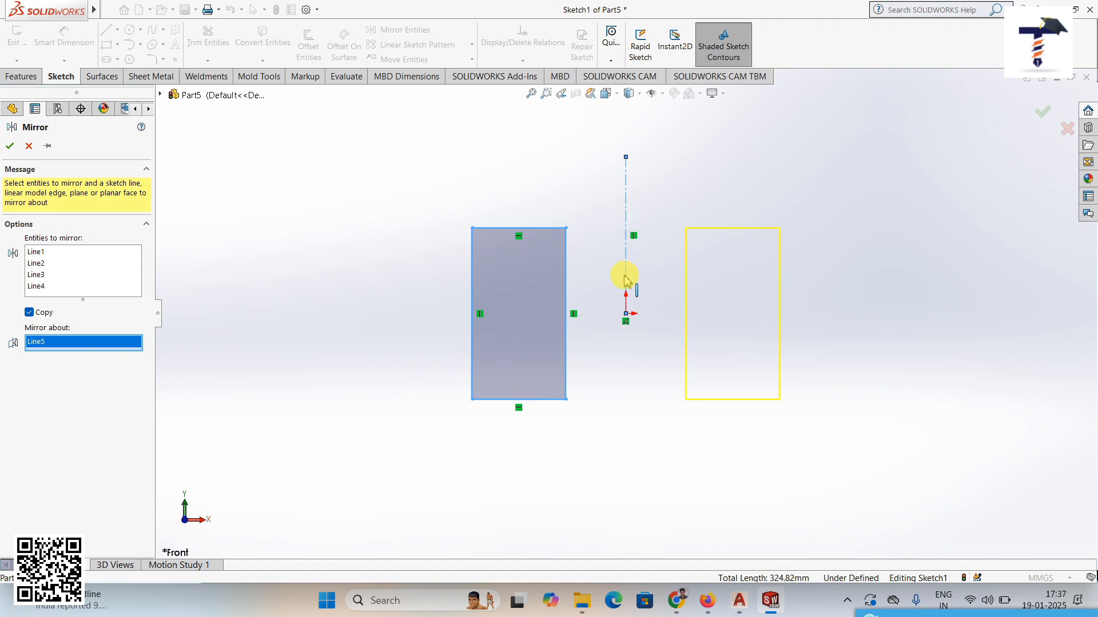
pyautogui.click(8, 147)
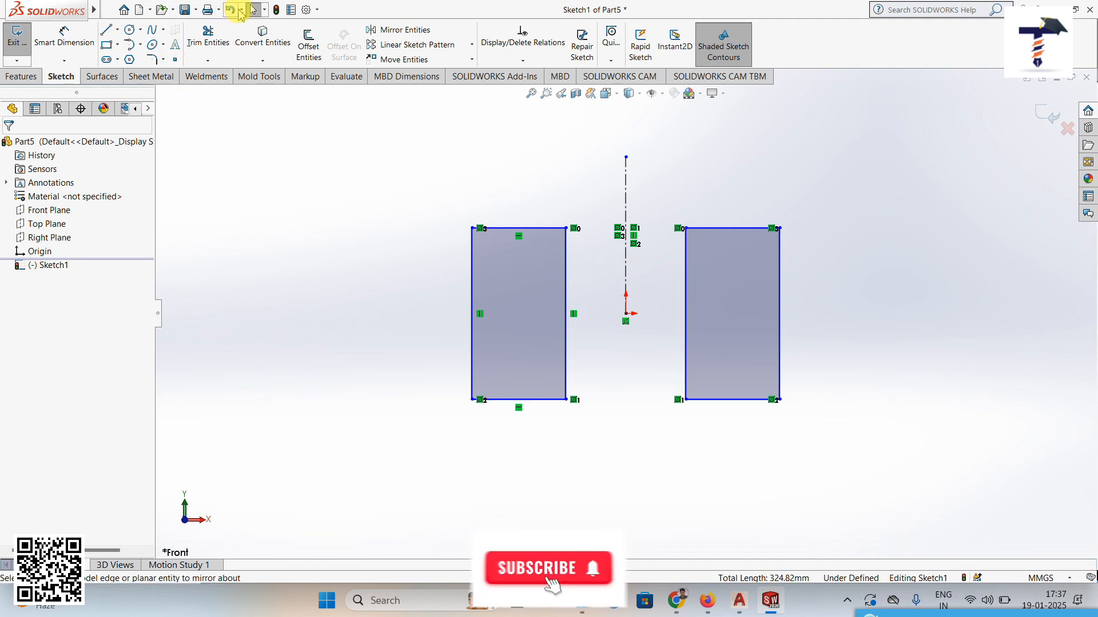
pyautogui.click(230, 10)
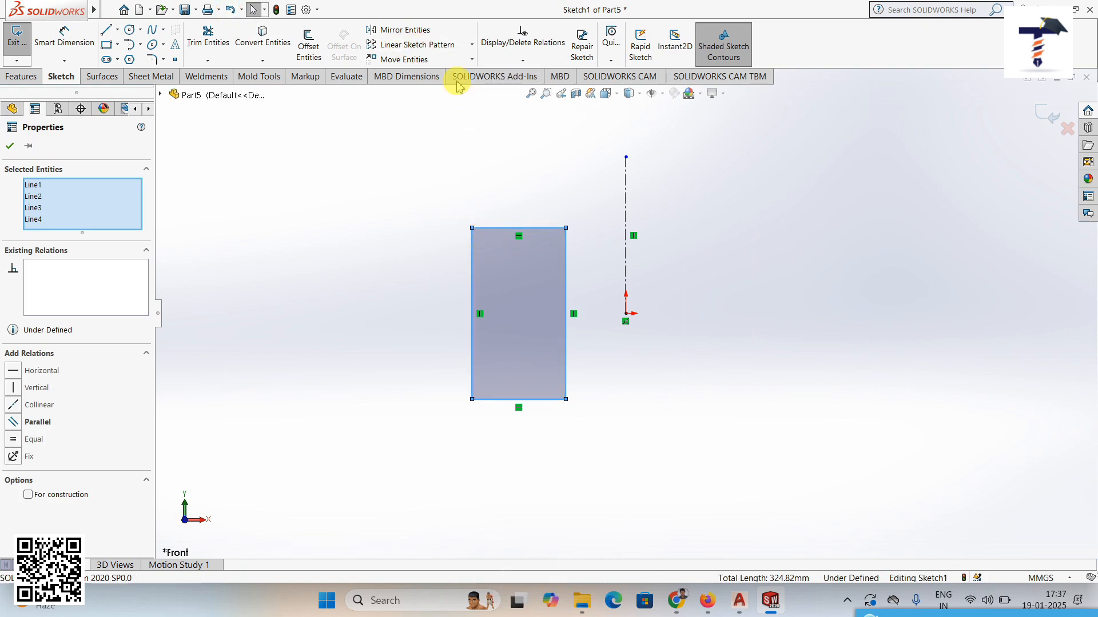
# Step: Start a linear sketch pattern of the rectangle along the X-axis with 6 instances at 60 mm spacing
pyautogui.click(472, 46)
pyautogui.click(430, 63)
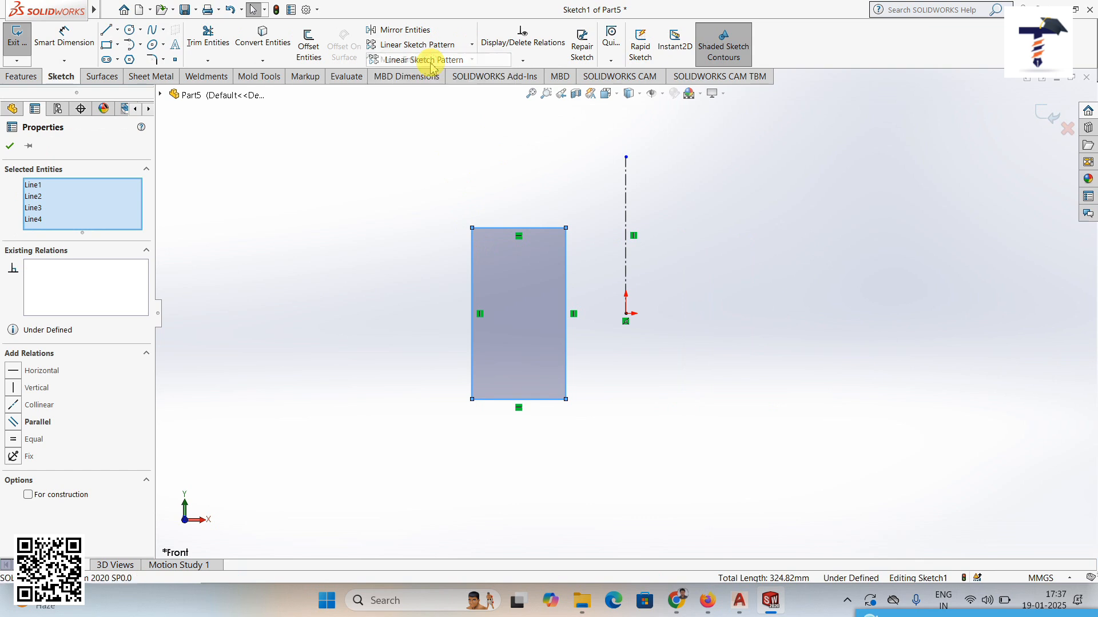
pyautogui.scroll(2, 373, 330)
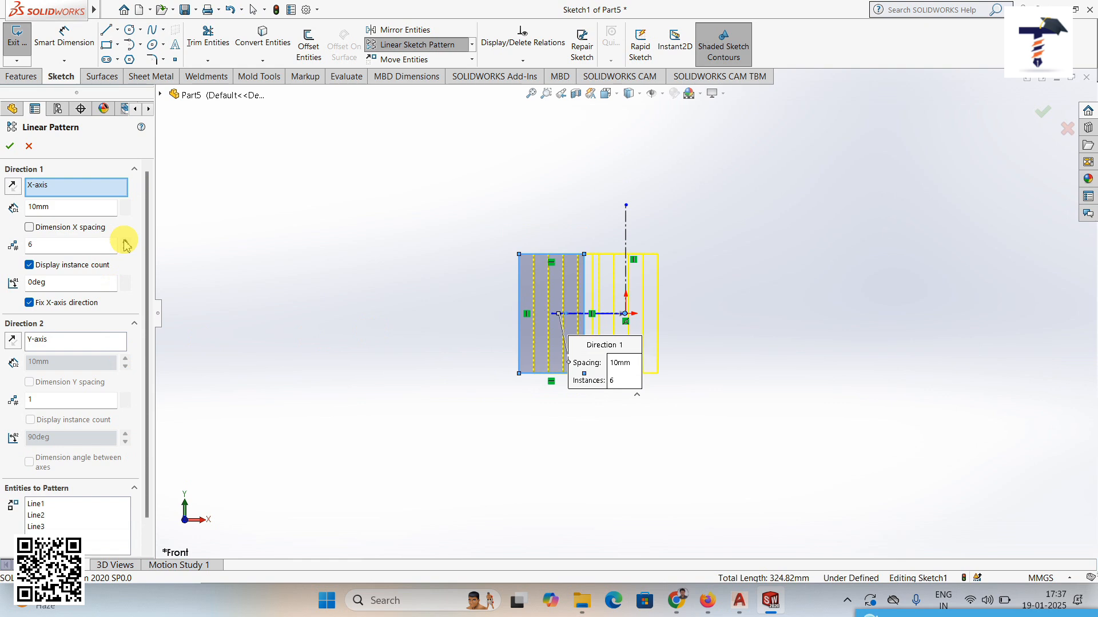
pyautogui.click(125, 204)
pyautogui.click(125, 204)
pyautogui.click(125, 204)
pyautogui.click(125, 204)
pyautogui.click(125, 203)
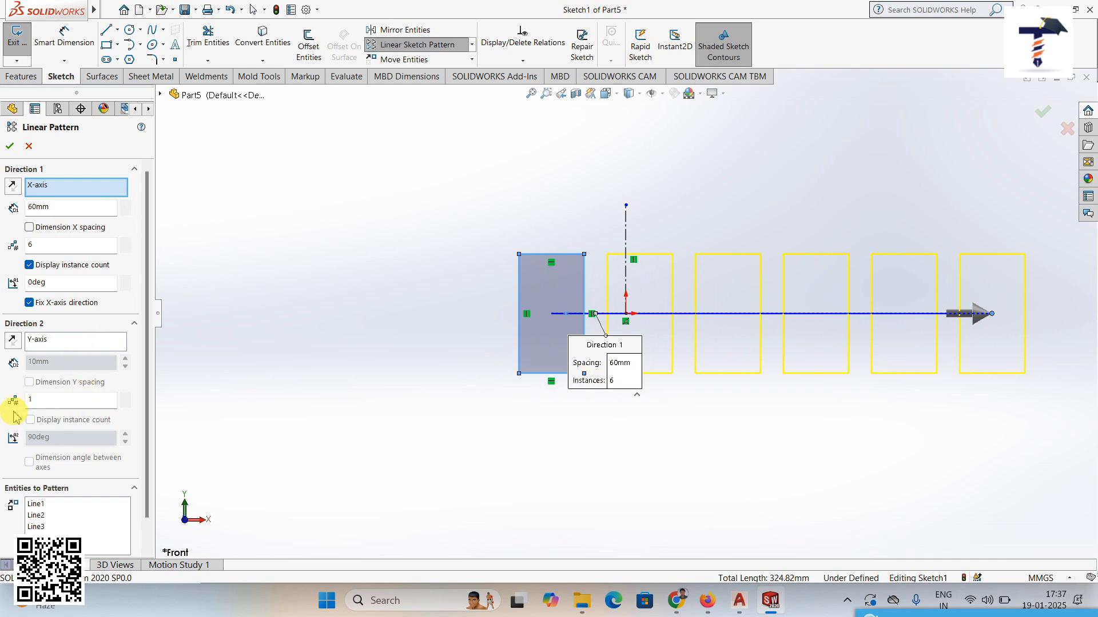
# Step: Add a second pattern direction along the Y-axis with 4 instances at 100 mm spacing and create the pattern
pyautogui.click(127, 394)
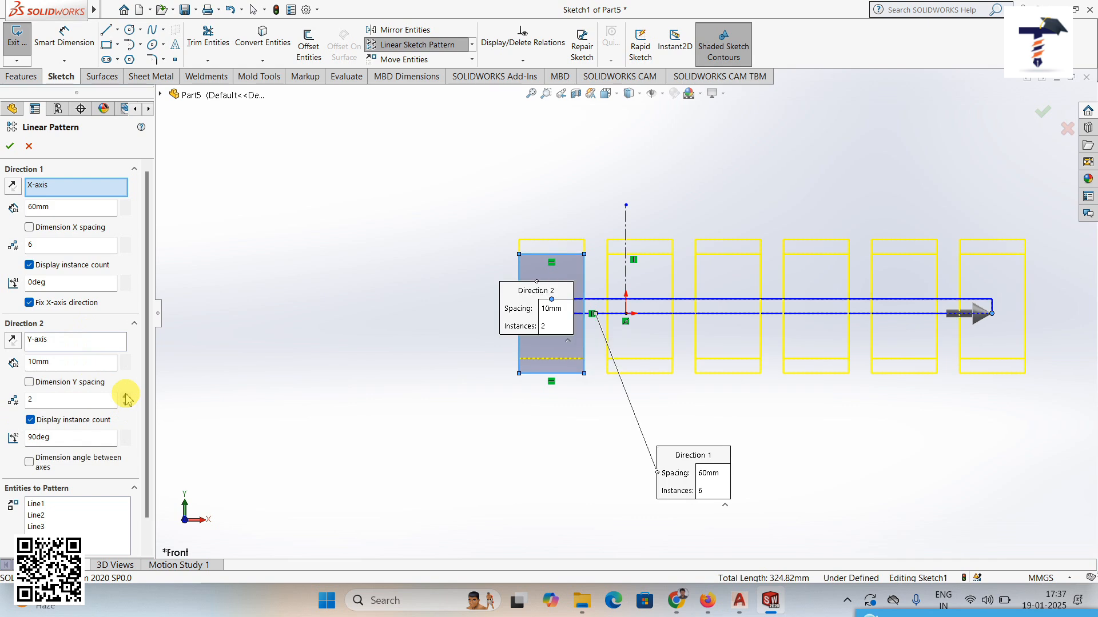
pyautogui.click(125, 396)
pyautogui.click(125, 396)
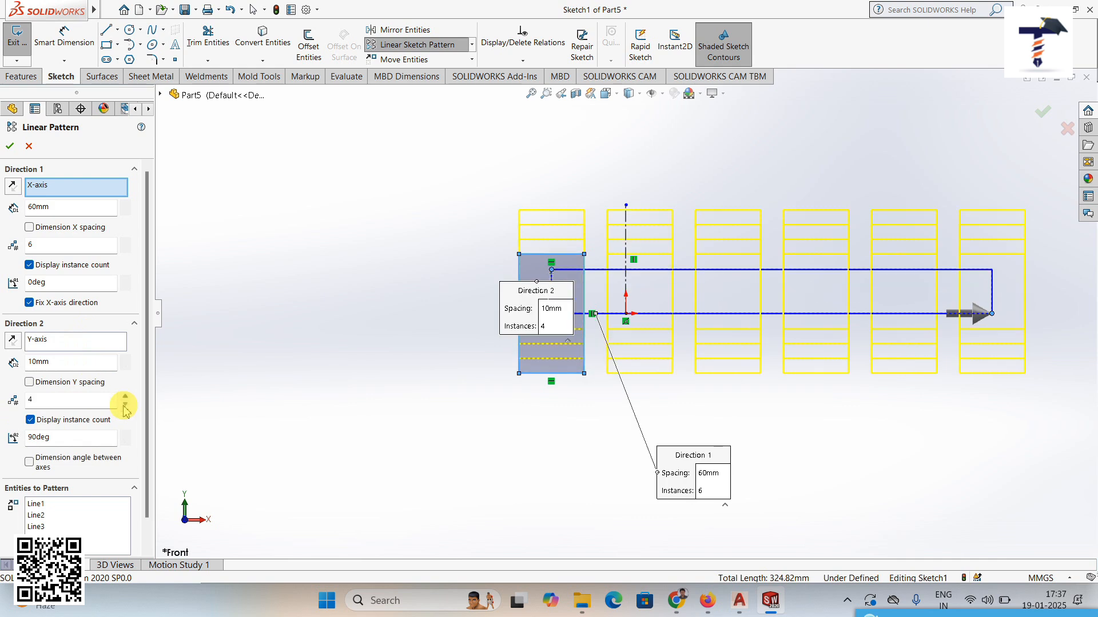
pyautogui.click(126, 360)
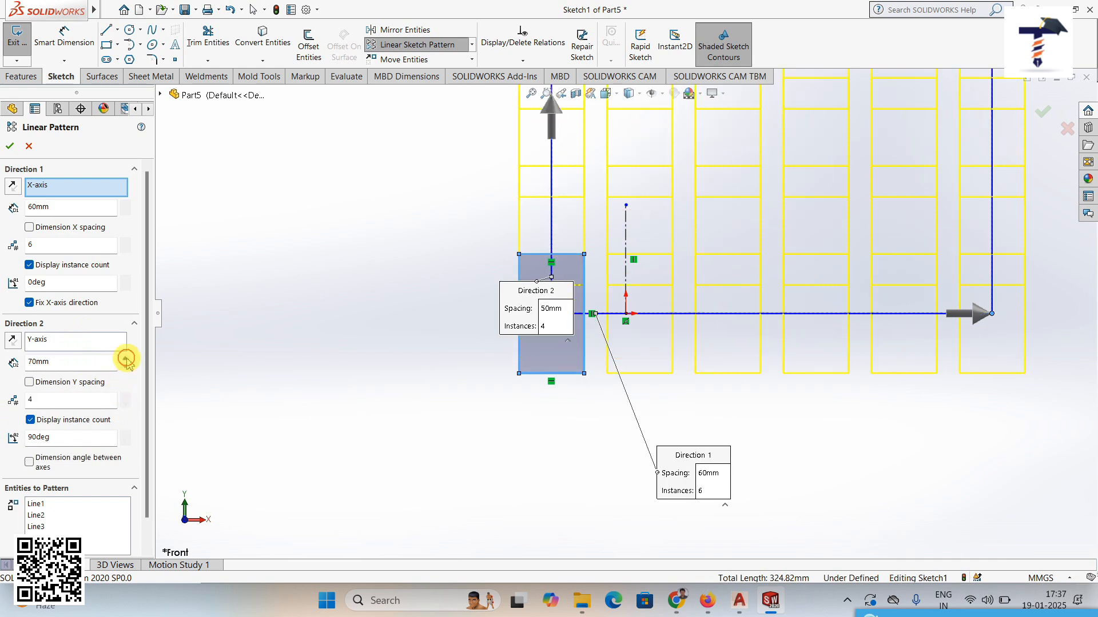
pyautogui.scroll(6, 275, 381)
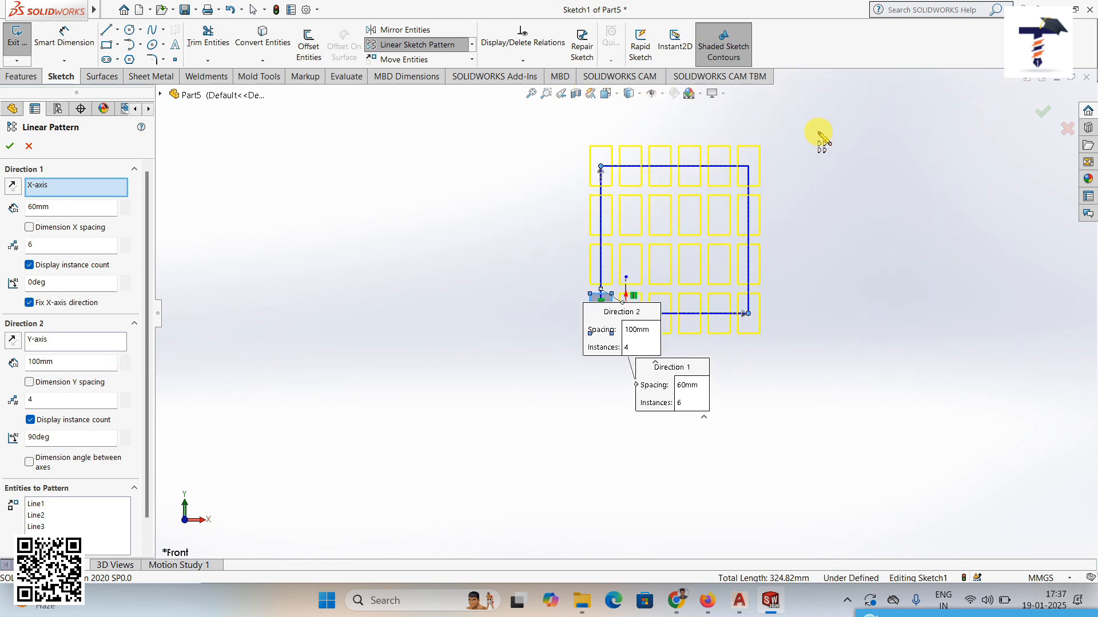
pyautogui.scroll(-2, 822, 140)
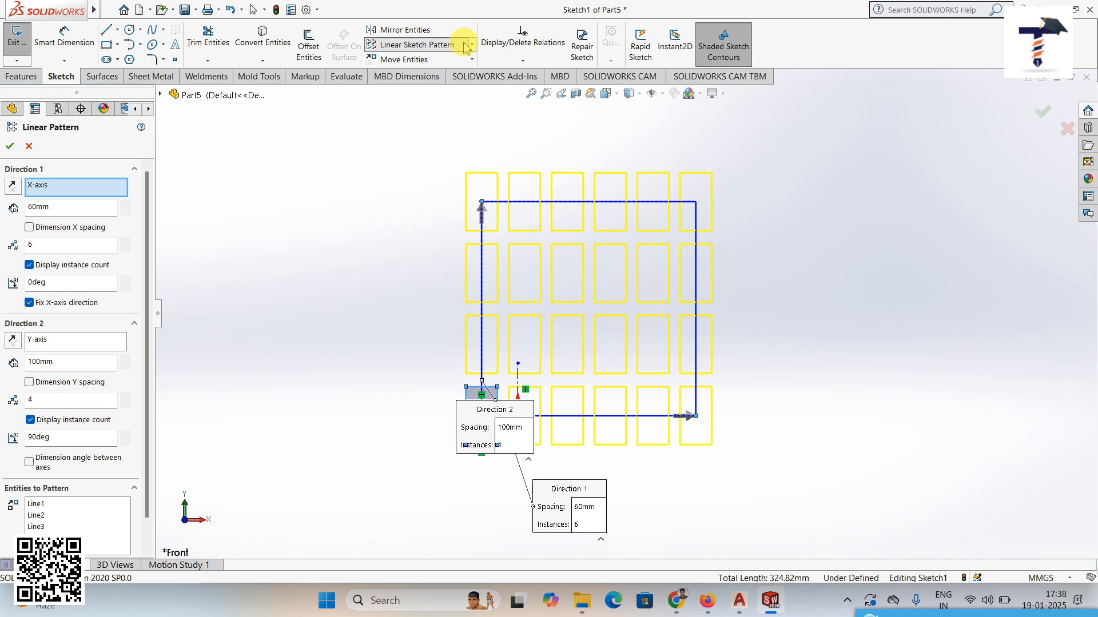
pyautogui.scroll(-1, 135, 417)
pyautogui.scroll(1, 135, 417)
pyautogui.click(10, 146)
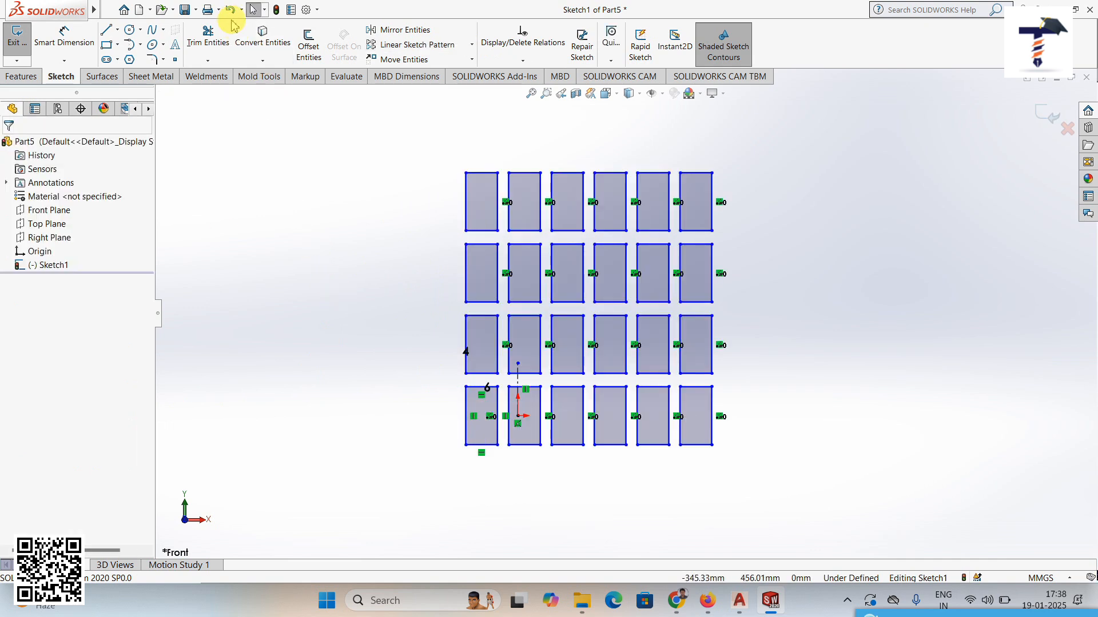
# Step: Undo the linear sketch pattern of the rectangle
pyautogui.click(230, 14)
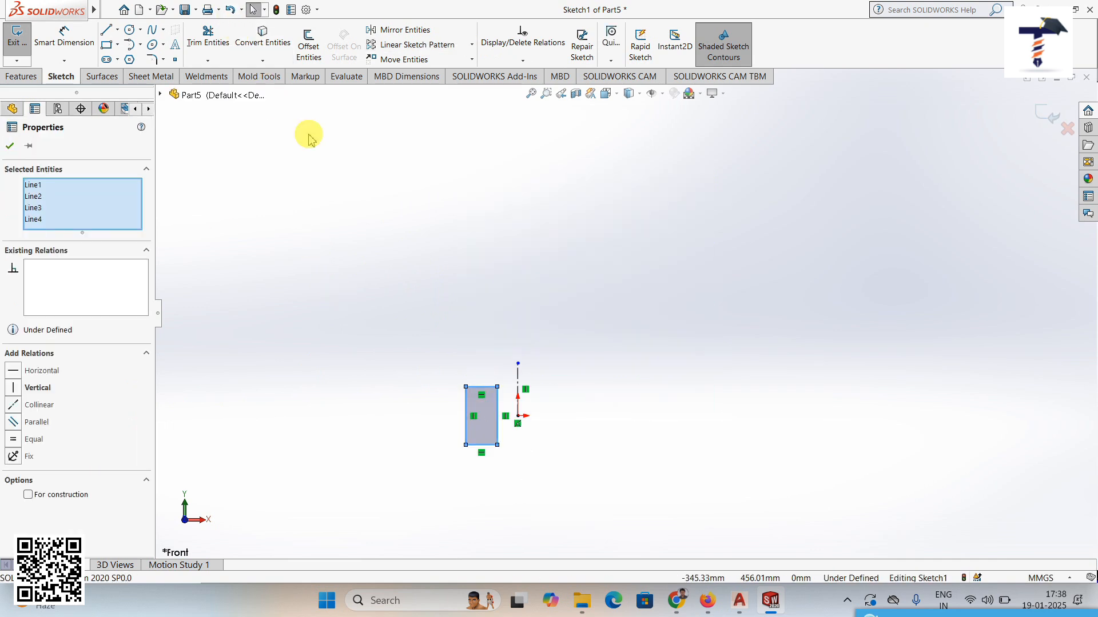
pyautogui.scroll(-2, 466, 462)
pyautogui.scroll(-1, 467, 460)
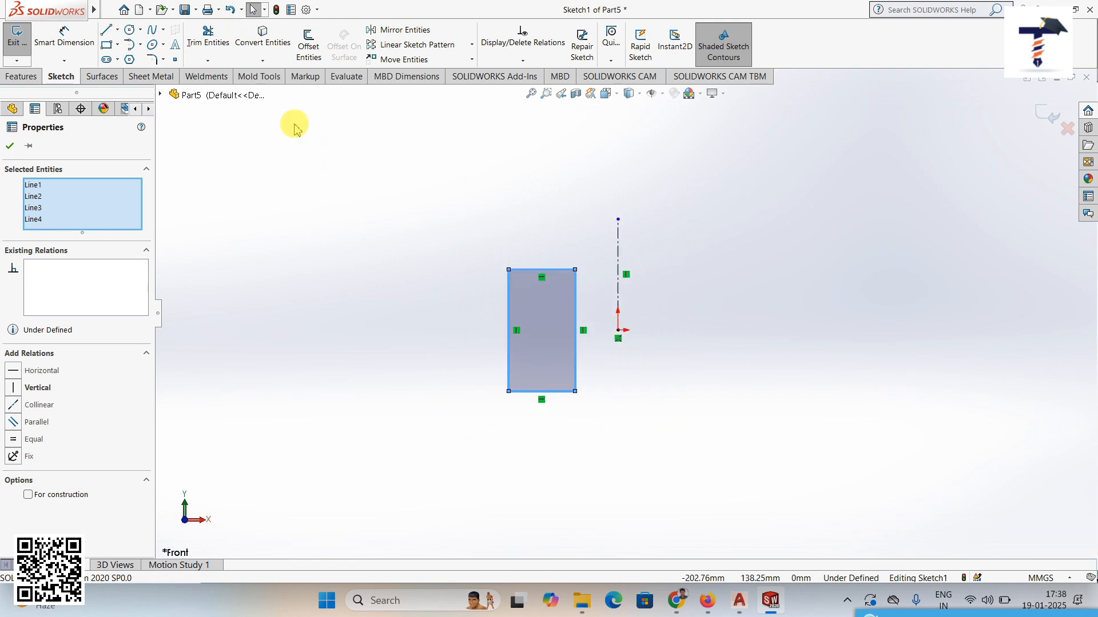
# Step: Draw a circle of about 14 mm radius centred on the rectangle's upper-right corner
pyautogui.click(130, 25)
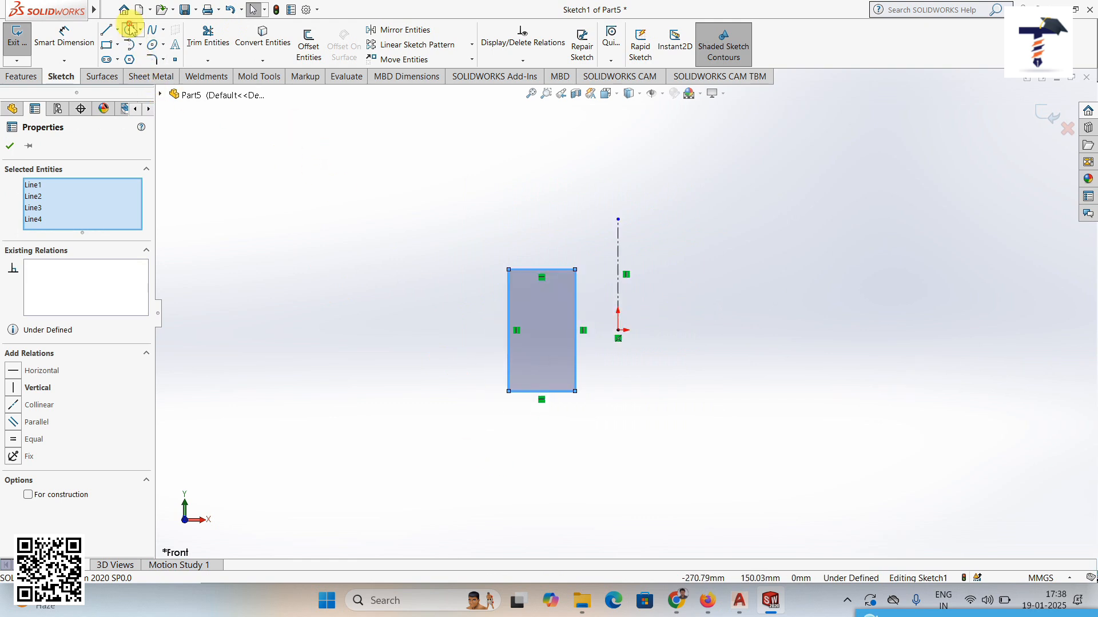
pyautogui.click(575, 269)
pyautogui.click(594, 266)
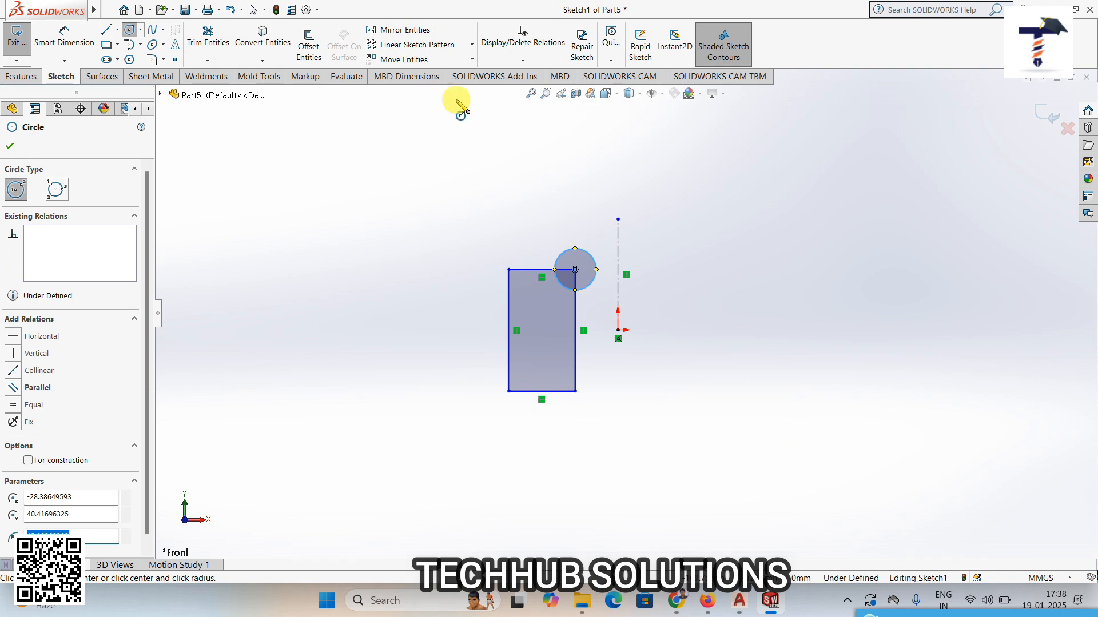
# Step: Create a circular sketch pattern of the circle about the rectangle's upper-left corner with 6 equally spaced instances over 360 degrees, and undo it
pyautogui.click(472, 46)
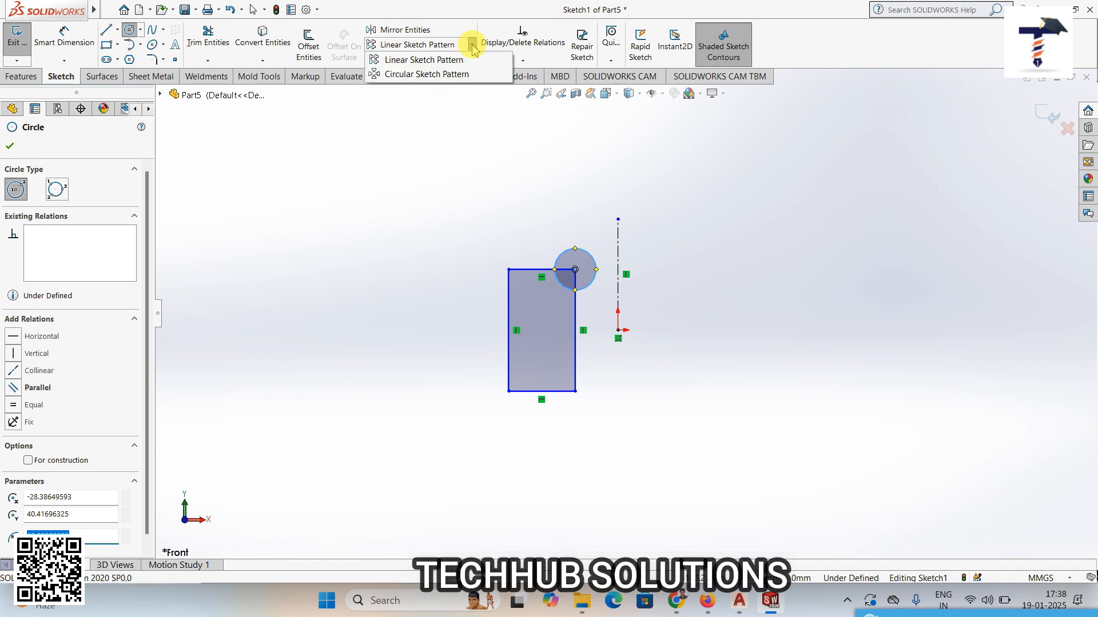
pyautogui.click(449, 75)
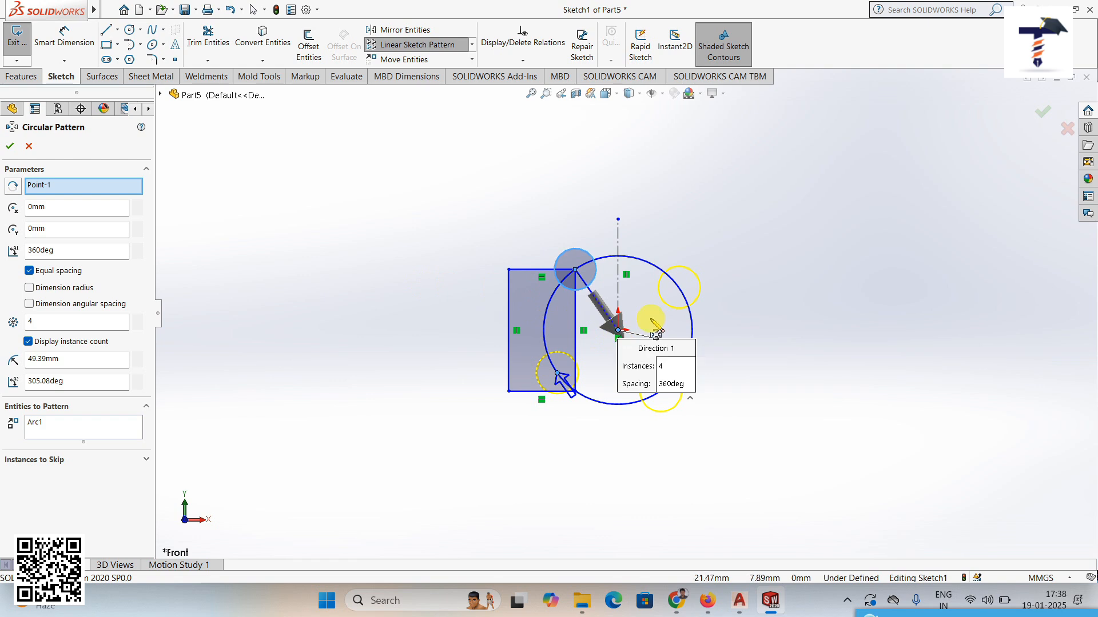
pyautogui.scroll(-3, 619, 343)
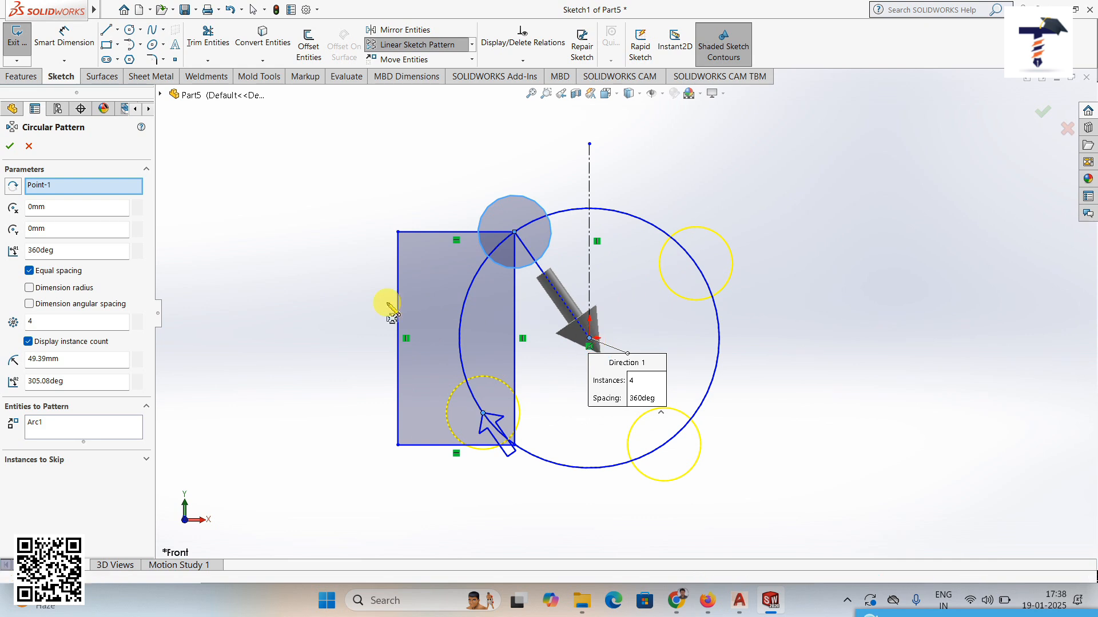
pyautogui.click(70, 189)
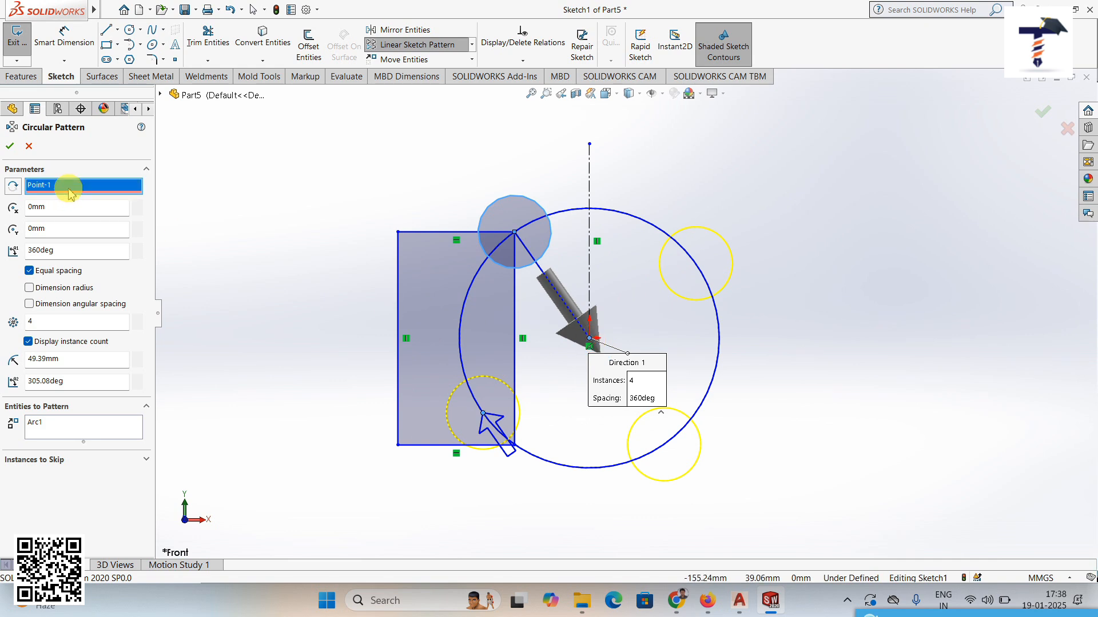
pyautogui.click(398, 234)
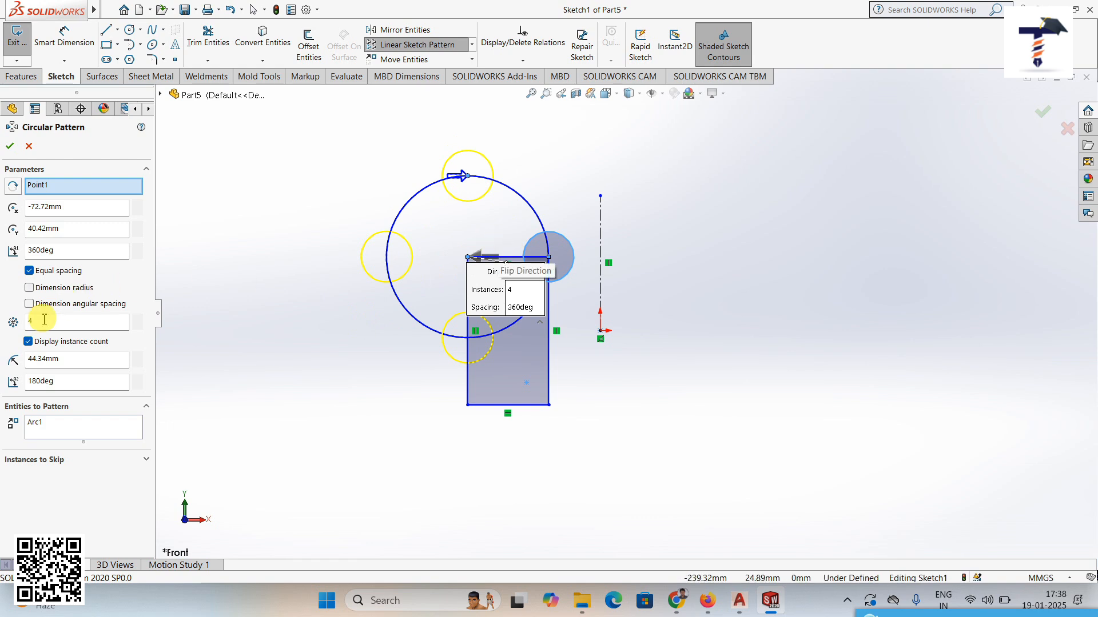
pyautogui.click(138, 318)
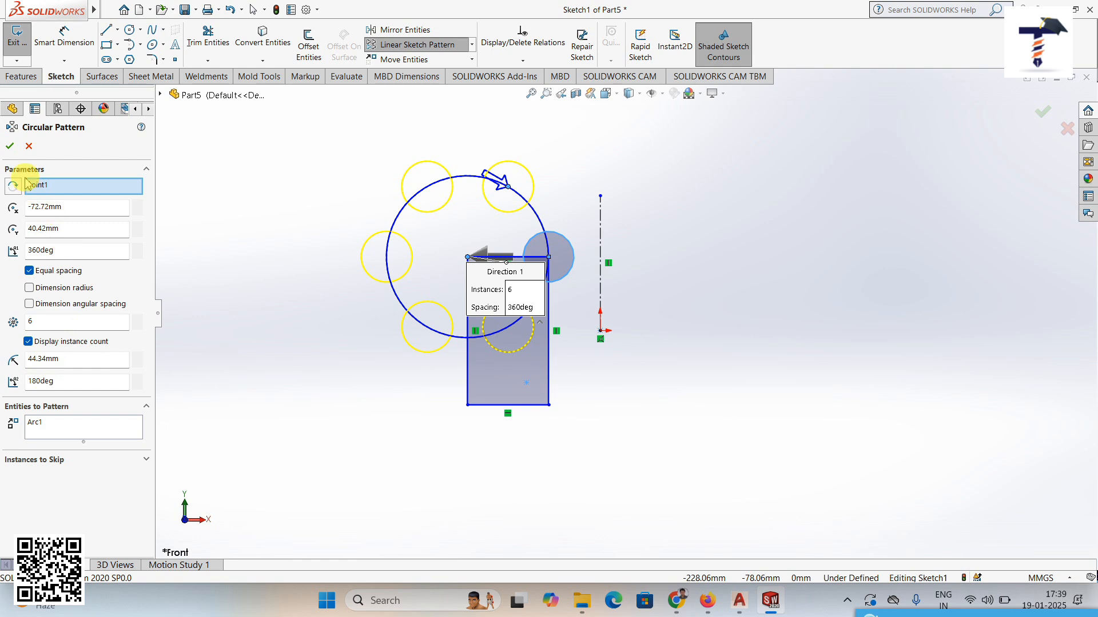
pyautogui.click(10, 147)
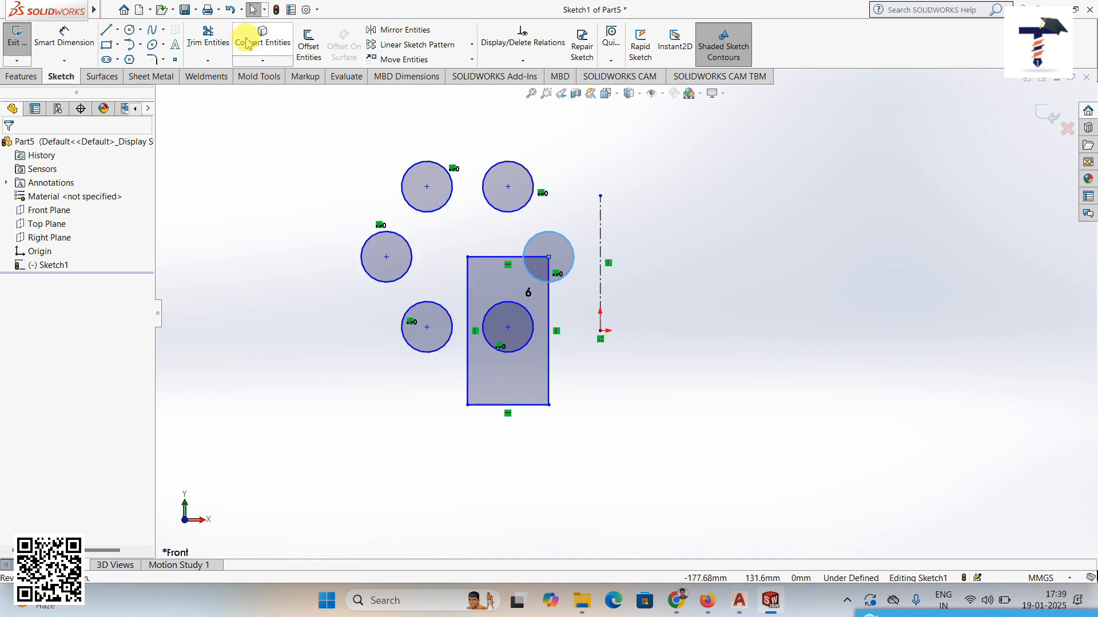
pyautogui.click(231, 12)
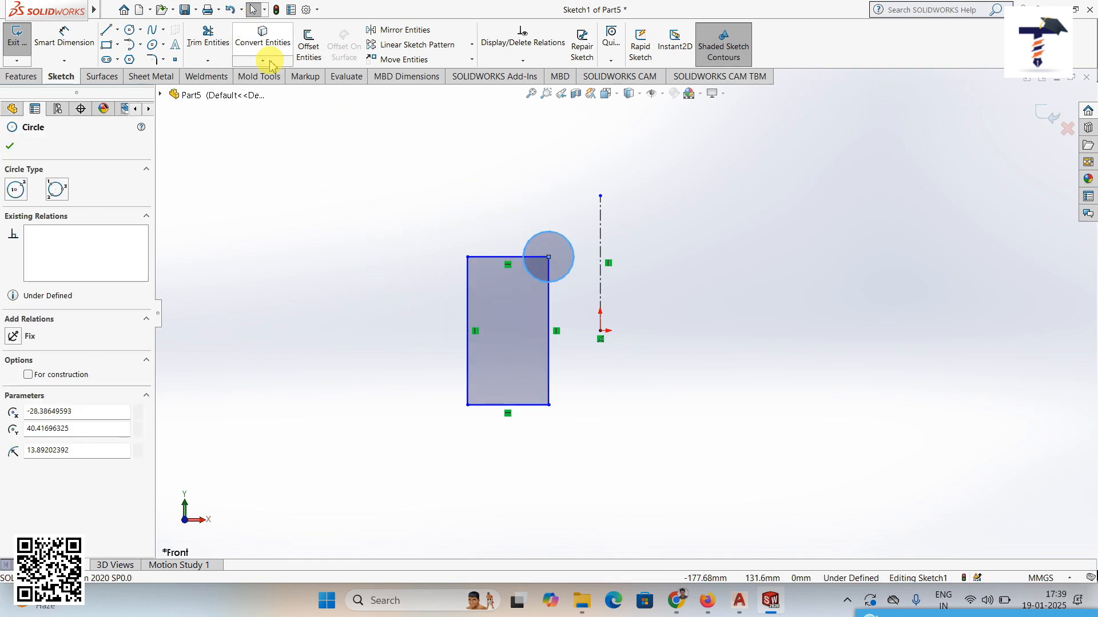
# Step: Move the rectangle and circle up and to the left, using the rectangle's lower-left corner as the start point, and undo the move
pyautogui.click(410, 165)
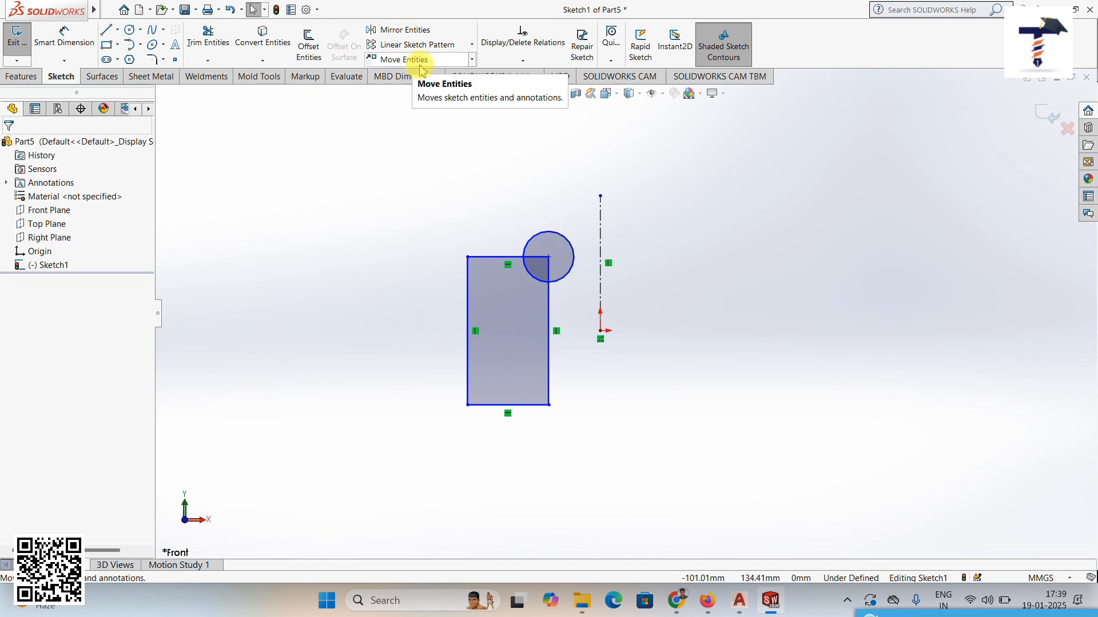
pyautogui.moveTo(428, 167); pyautogui.dragTo(590, 432)
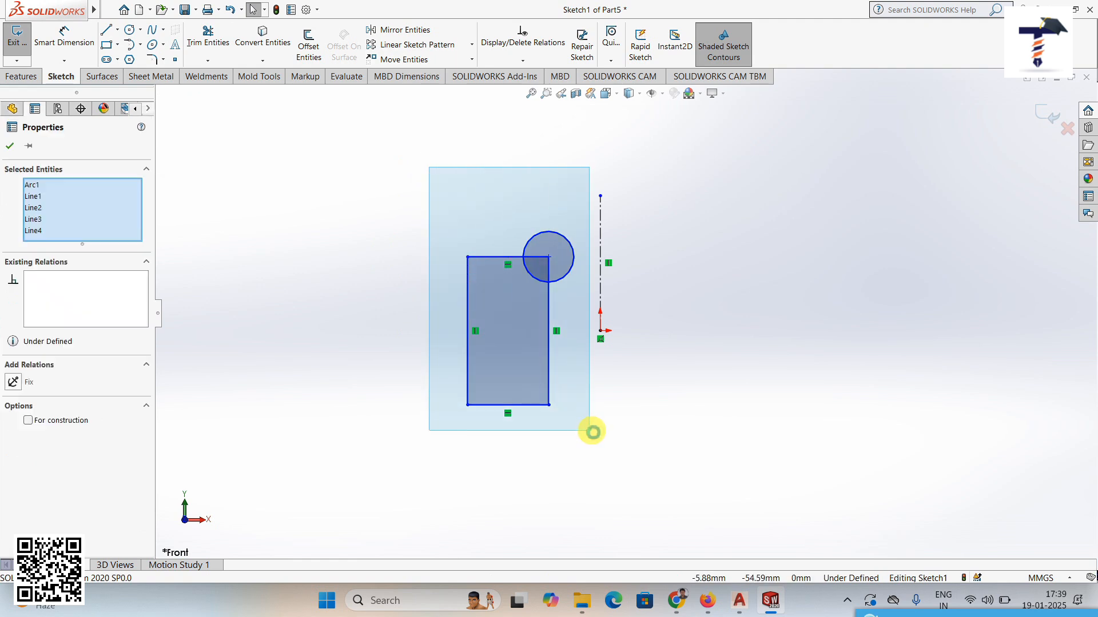
pyautogui.click(471, 60)
pyautogui.click(446, 73)
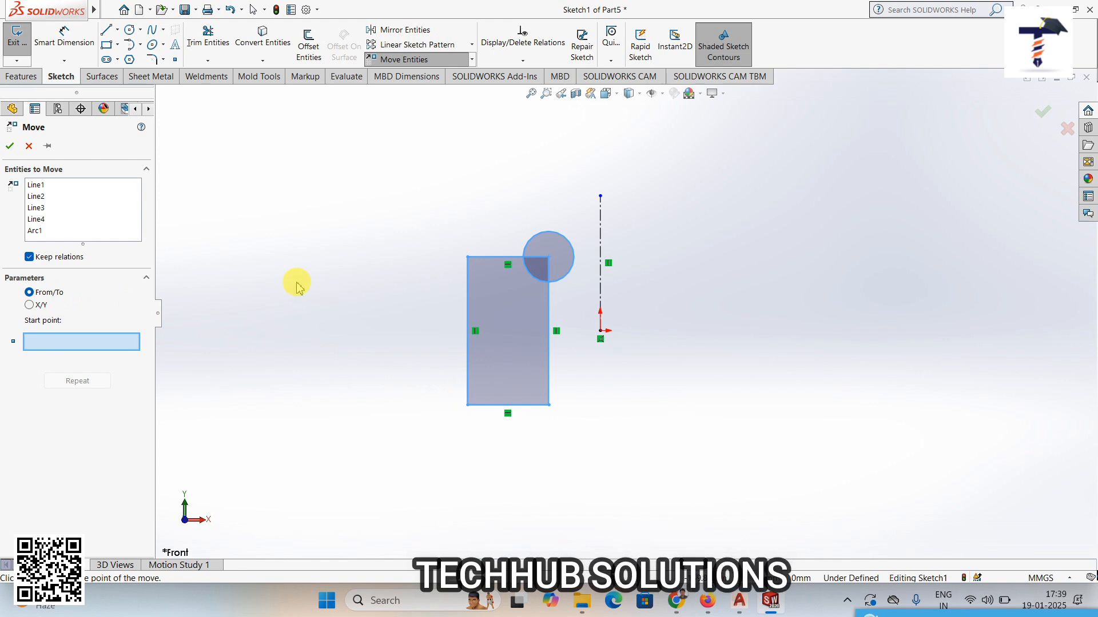
pyautogui.click(29, 305)
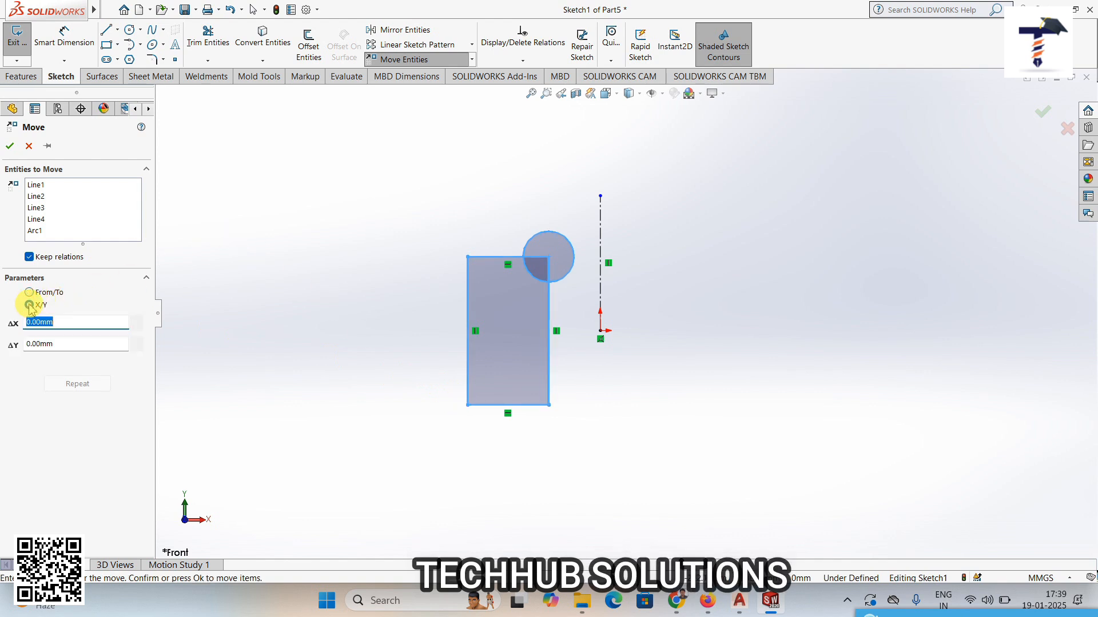
pyautogui.click(29, 292)
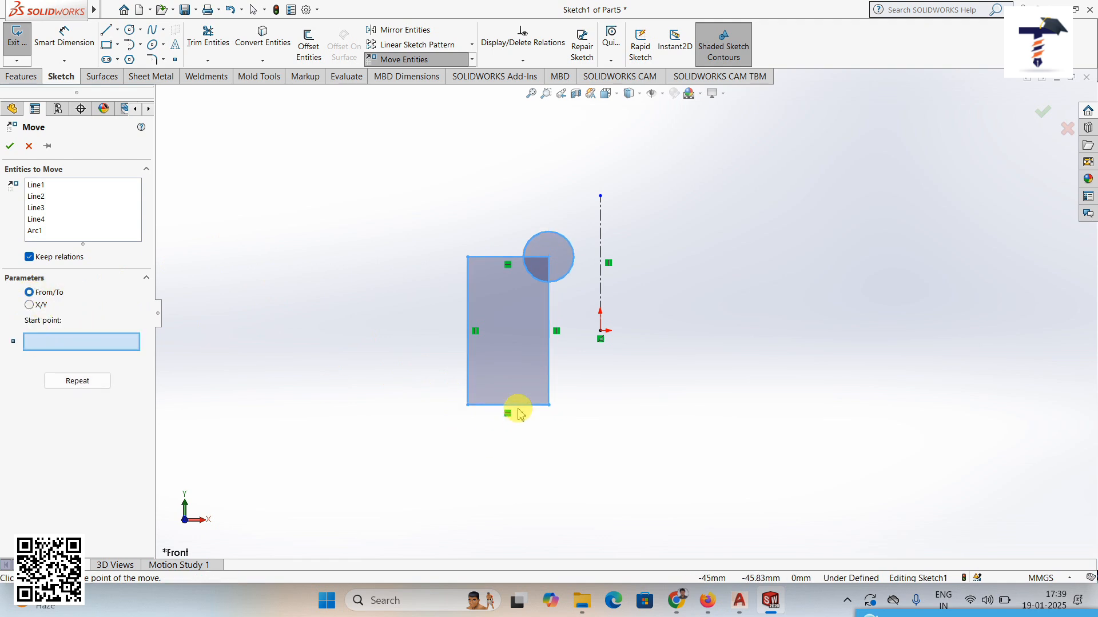
pyautogui.click(468, 405)
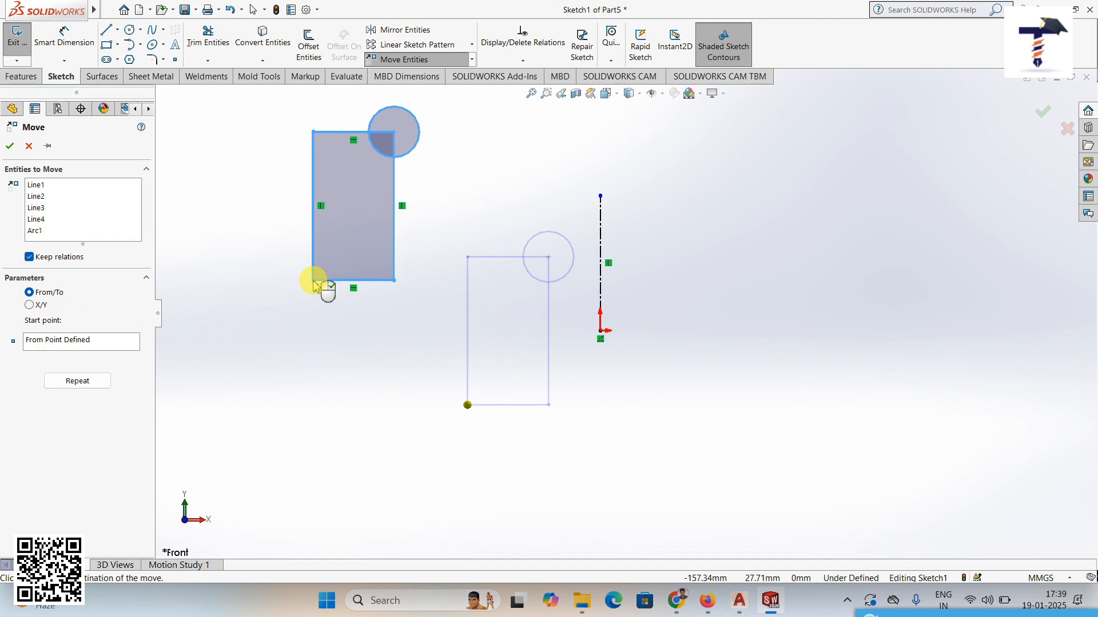
pyautogui.click(313, 281)
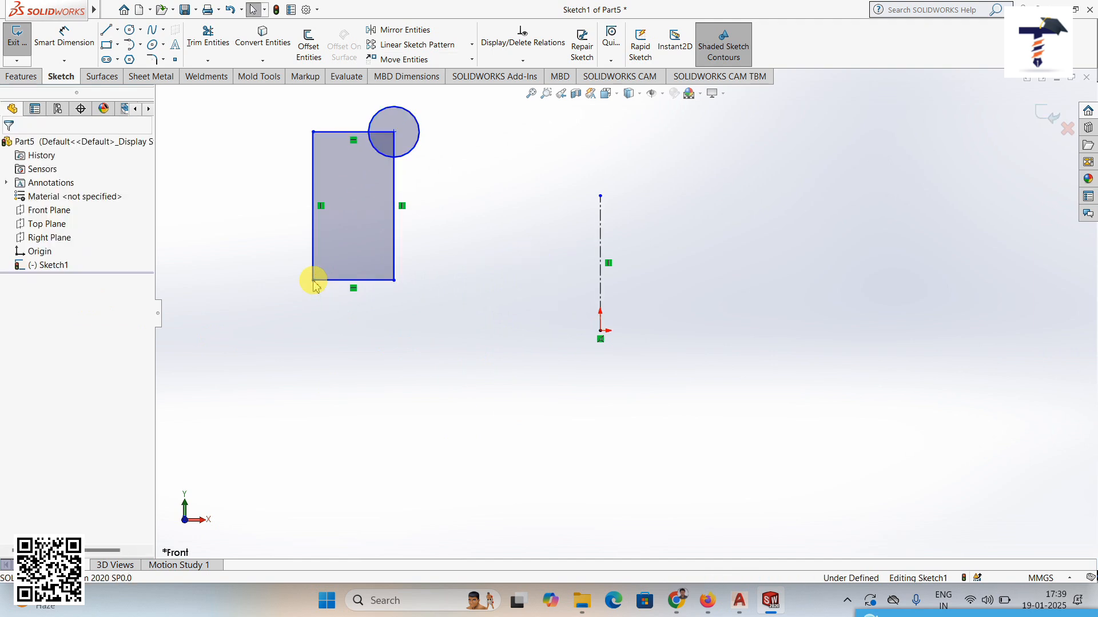
pyautogui.click(231, 9)
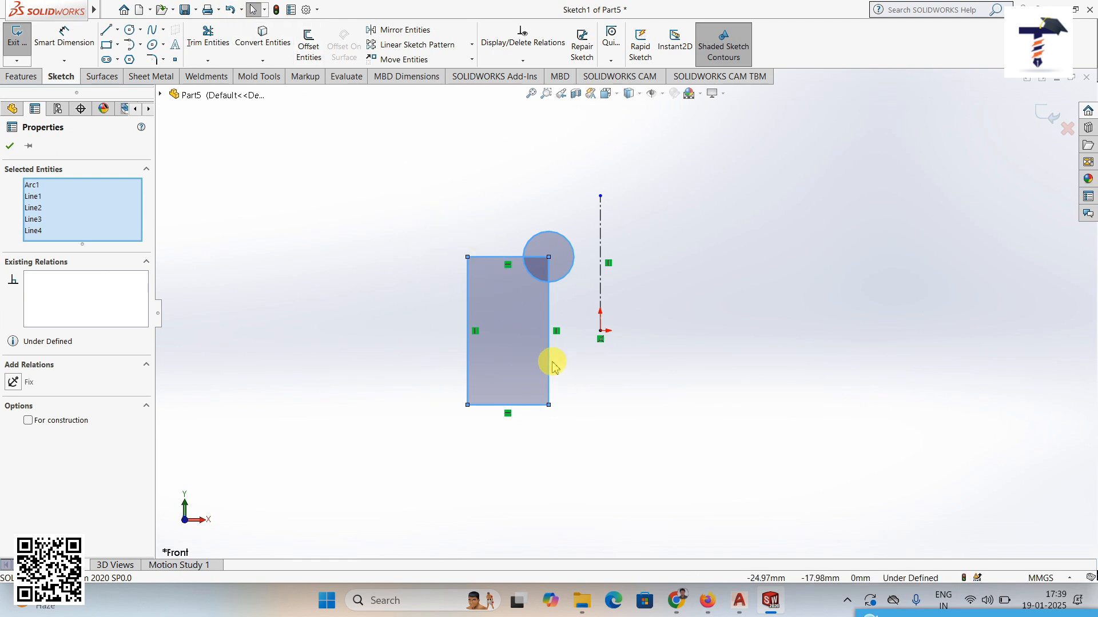
# Step: Copy the rectangle and circle up and to the left from the rectangle's lower-left corner, and undo the copy
pyautogui.click(472, 59)
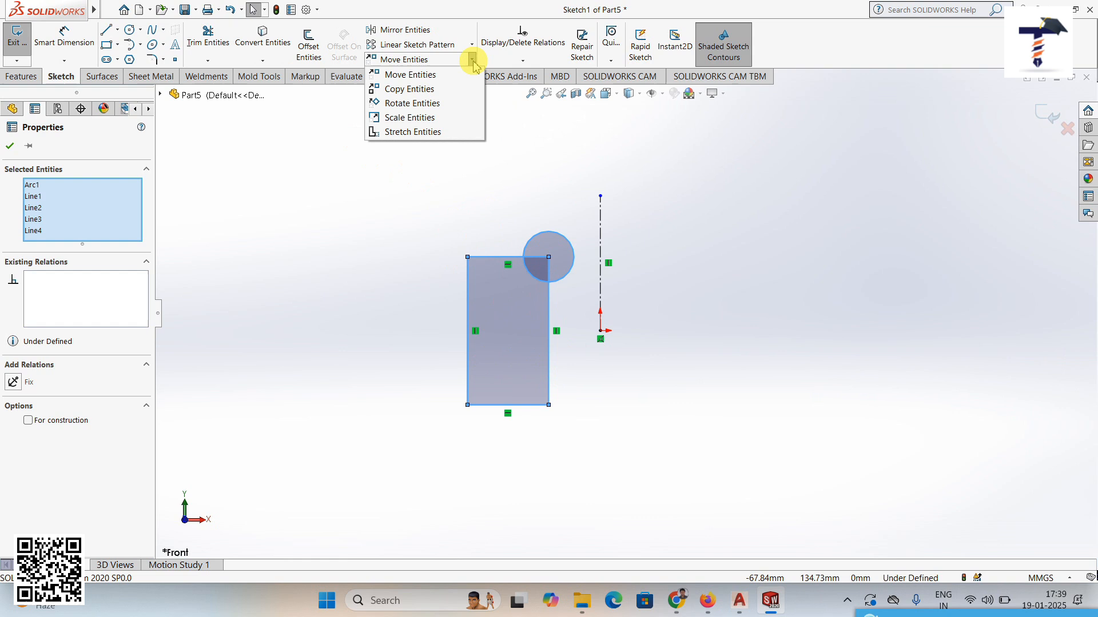
pyautogui.click(409, 90)
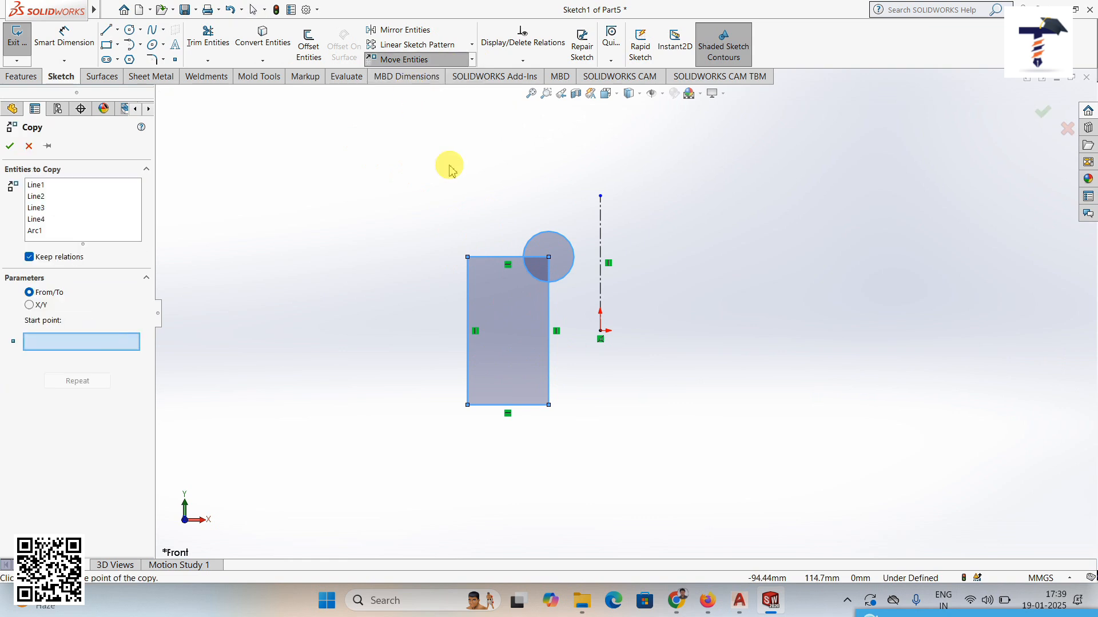
pyautogui.click(467, 406)
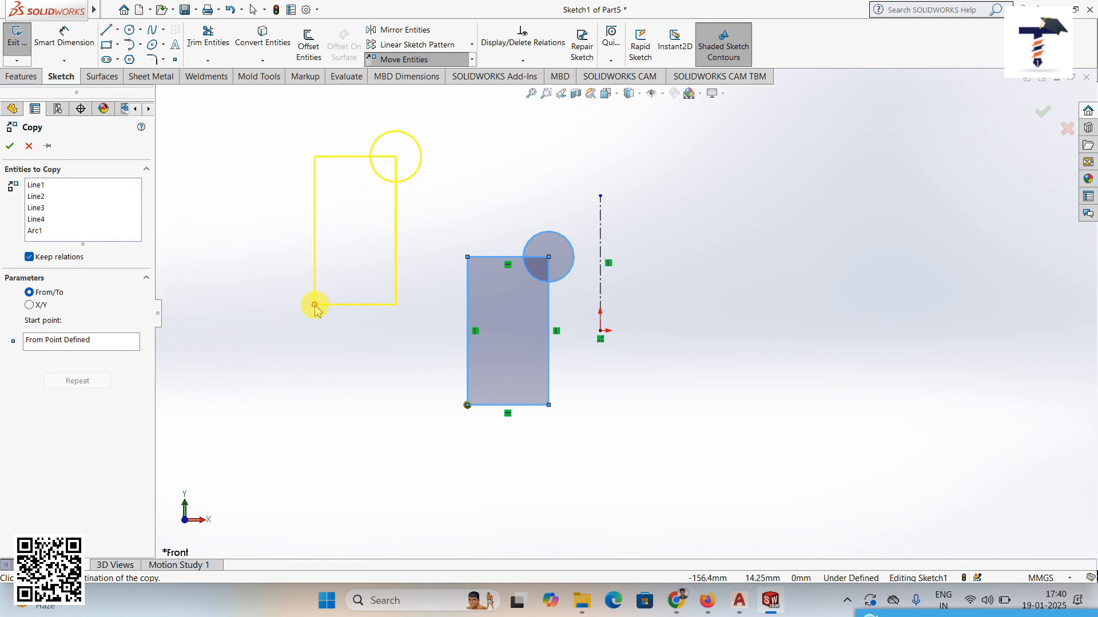
pyautogui.click(314, 305)
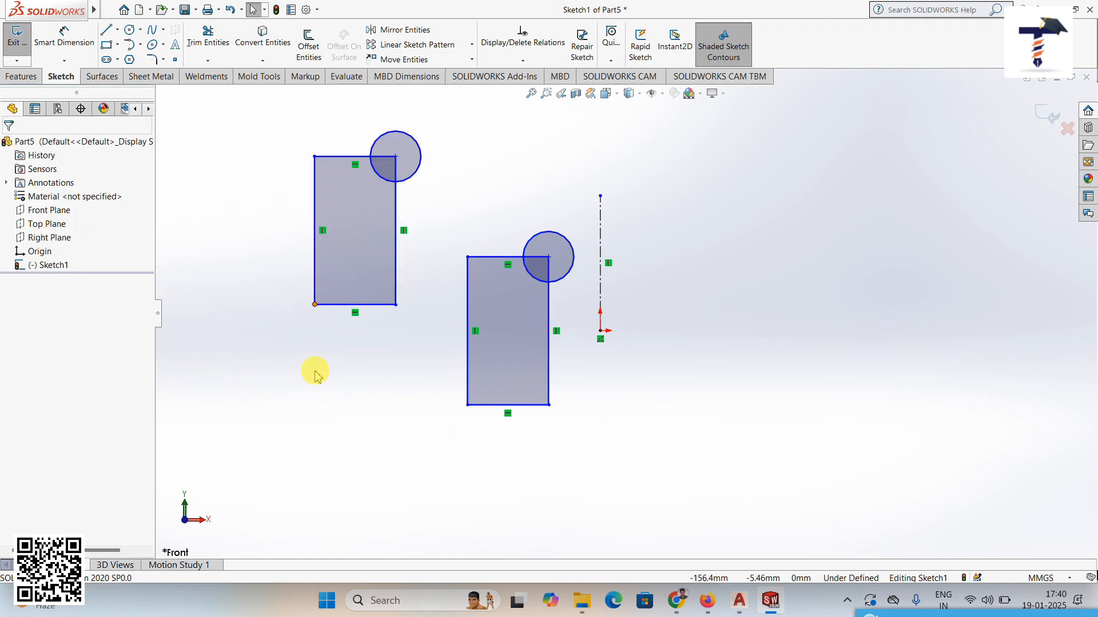
pyautogui.click(183, 10)
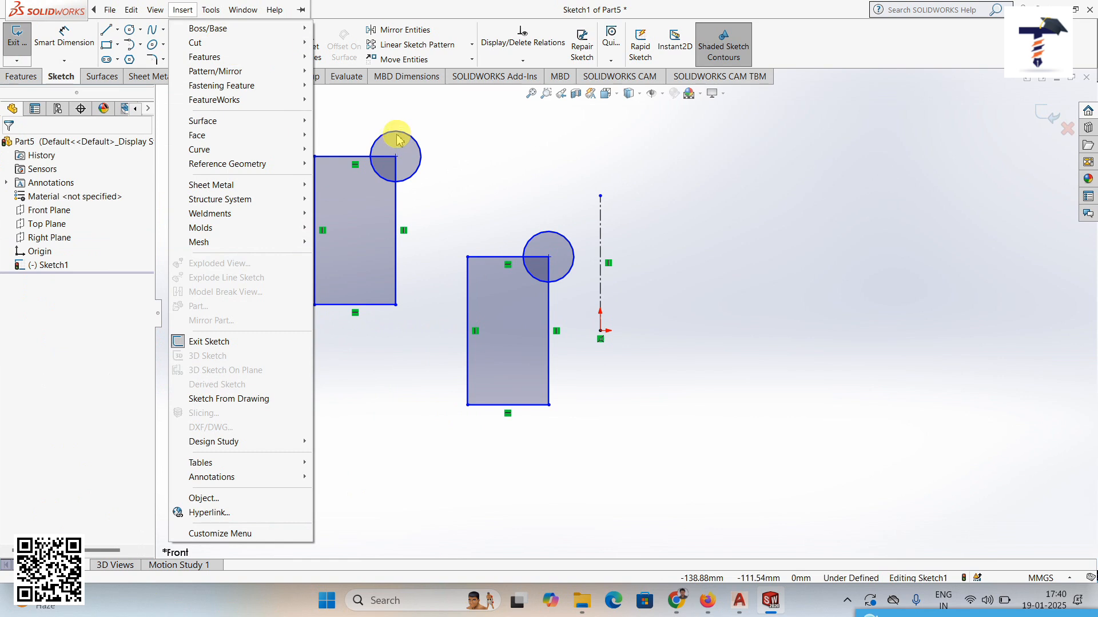
pyautogui.click(368, 111)
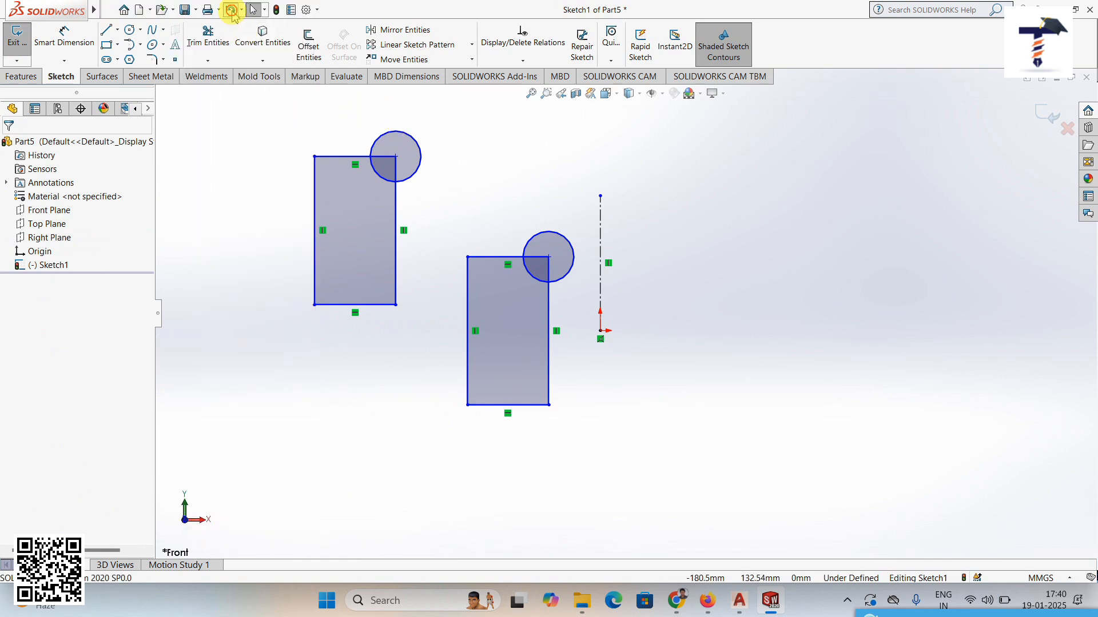
pyautogui.click(230, 9)
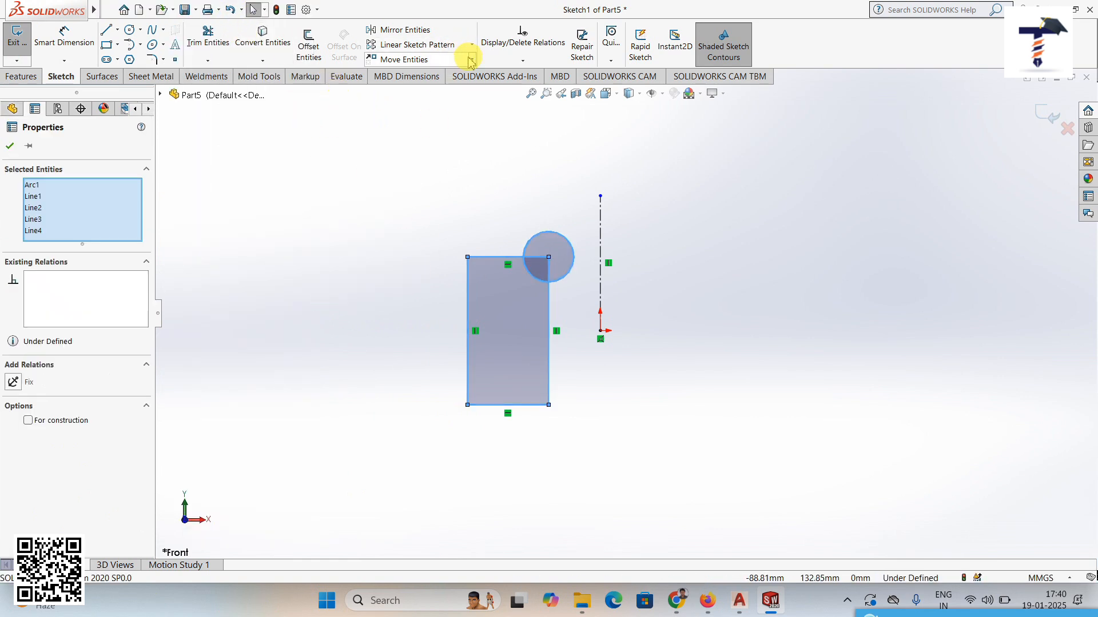
# Step: Rotate the rectangle and circle 18 degrees about the rectangle's lower-left corner, and undo the rotation
pyautogui.click(472, 59)
pyautogui.click(411, 104)
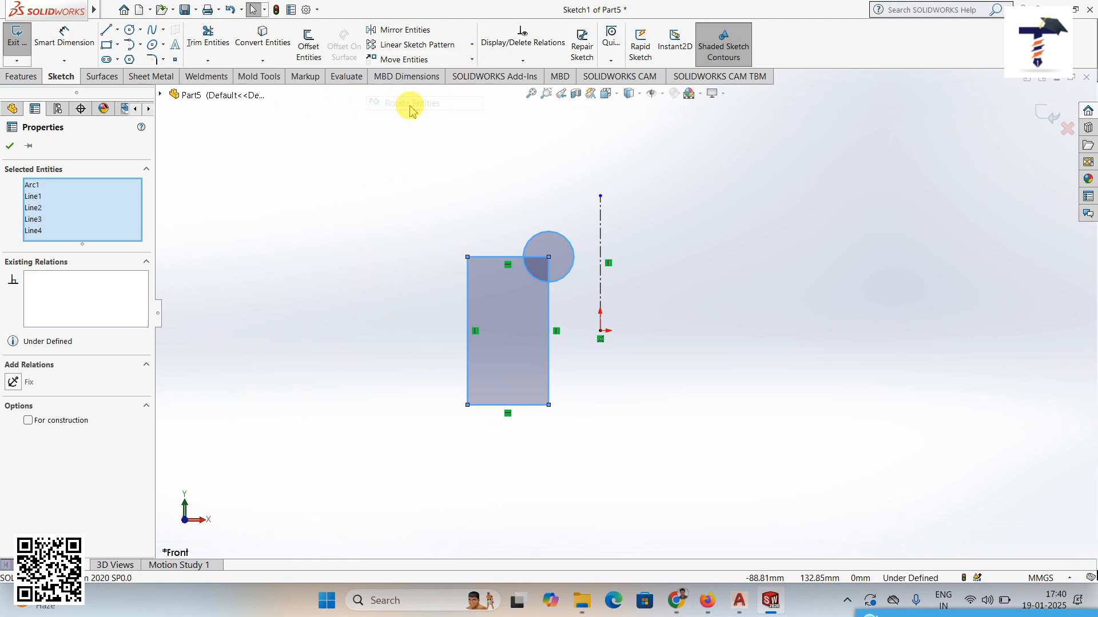
pyautogui.click(468, 405)
pyautogui.click(137, 330)
pyautogui.click(136, 330)
pyautogui.click(137, 330)
pyautogui.click(136, 330)
pyautogui.click(137, 330)
pyautogui.click(137, 329)
pyautogui.click(137, 330)
pyautogui.click(137, 329)
pyautogui.click(137, 330)
pyautogui.click(138, 330)
pyautogui.click(137, 330)
pyautogui.click(138, 330)
pyautogui.click(137, 329)
pyautogui.click(137, 330)
pyautogui.click(137, 330)
pyautogui.click(137, 330)
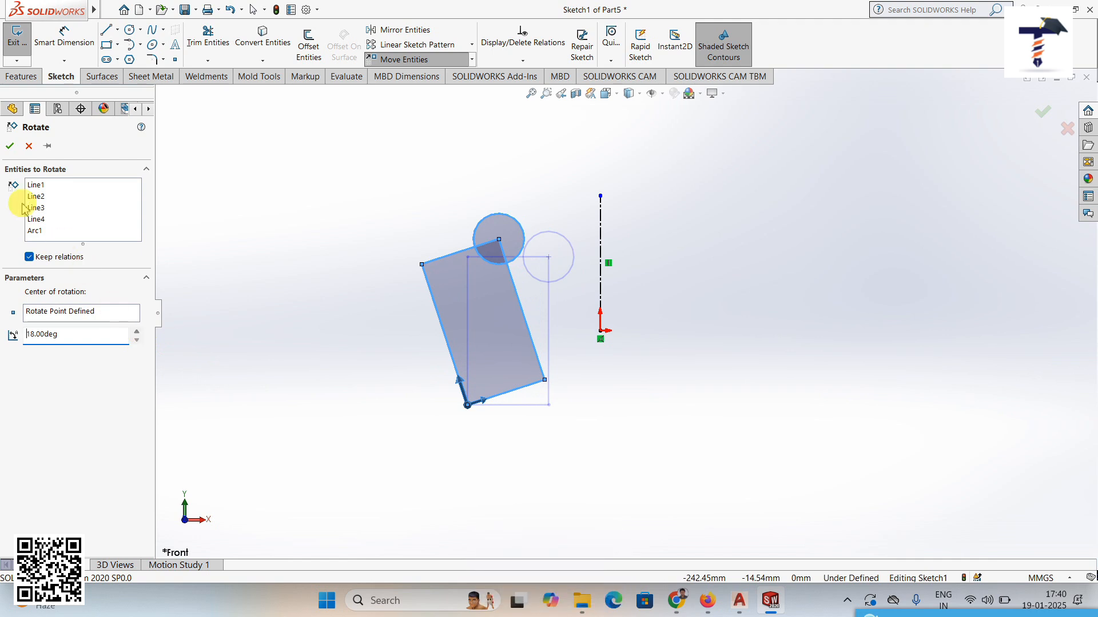
pyautogui.click(10, 145)
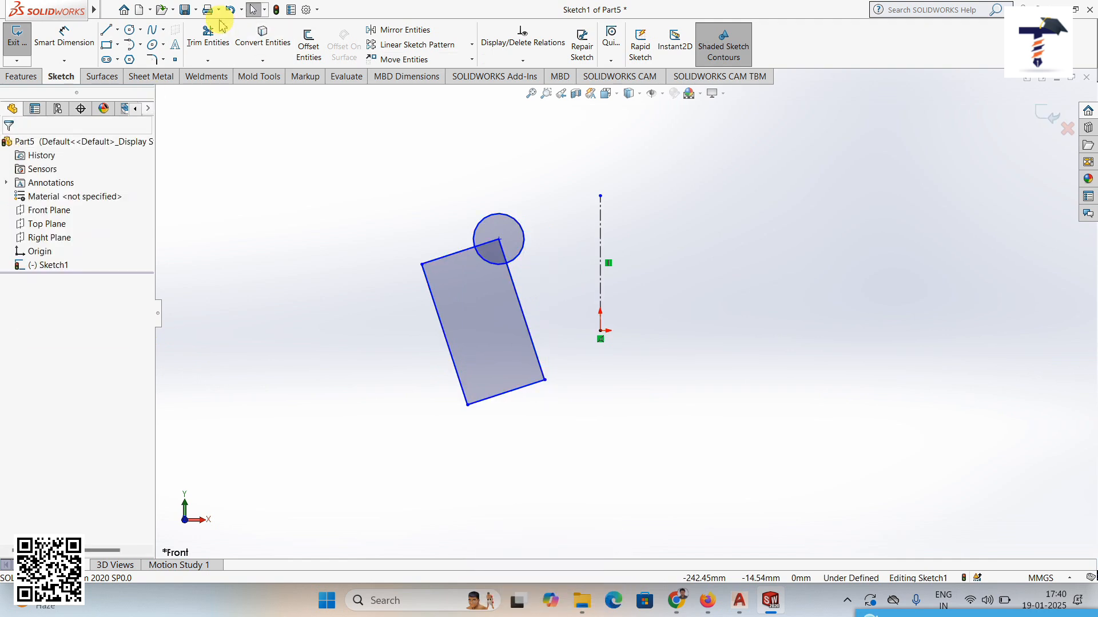
pyautogui.click(230, 11)
pyautogui.click(380, 111)
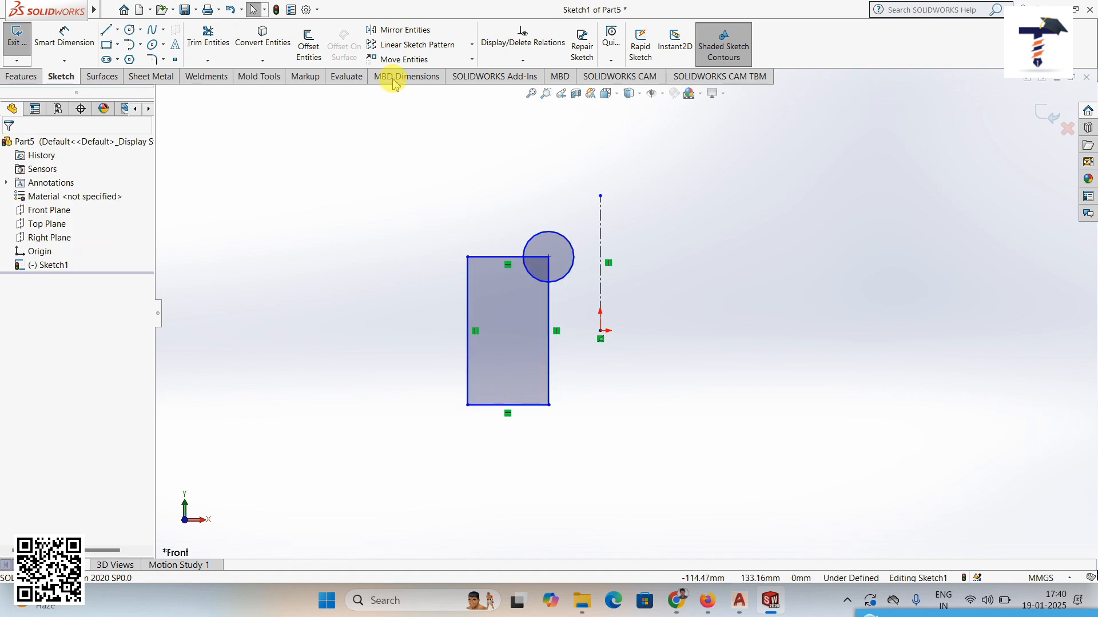
# Step: Set up scaling of the rectangle and circle about the rectangle's lower-left corner with a factor of 2
pyautogui.click(471, 60)
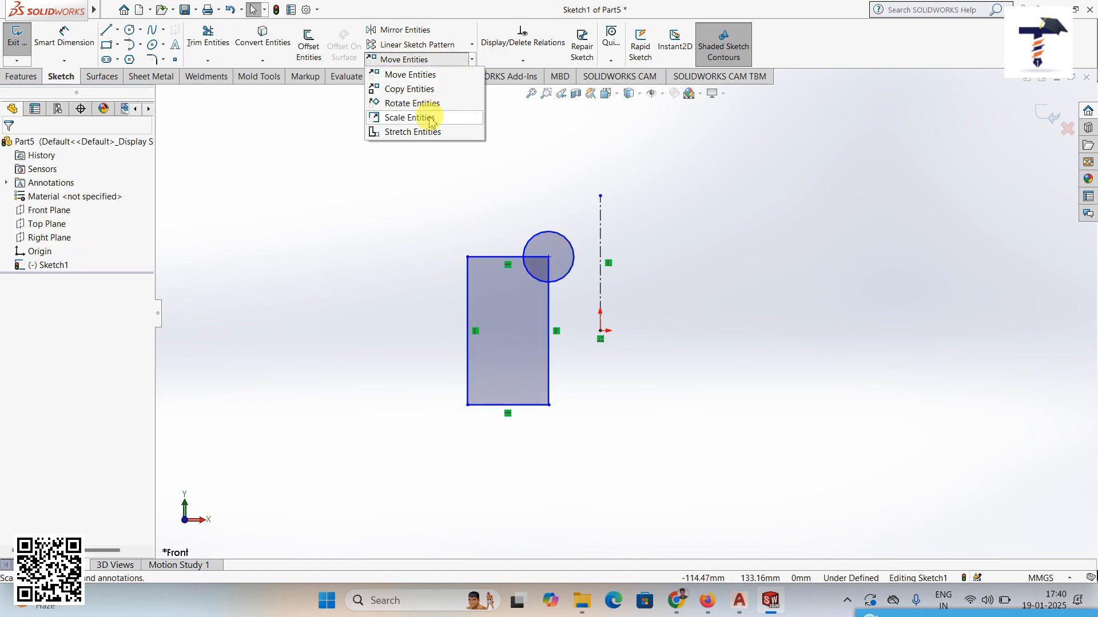
pyautogui.click(421, 191)
pyautogui.moveTo(421, 186); pyautogui.dragTo(585, 421)
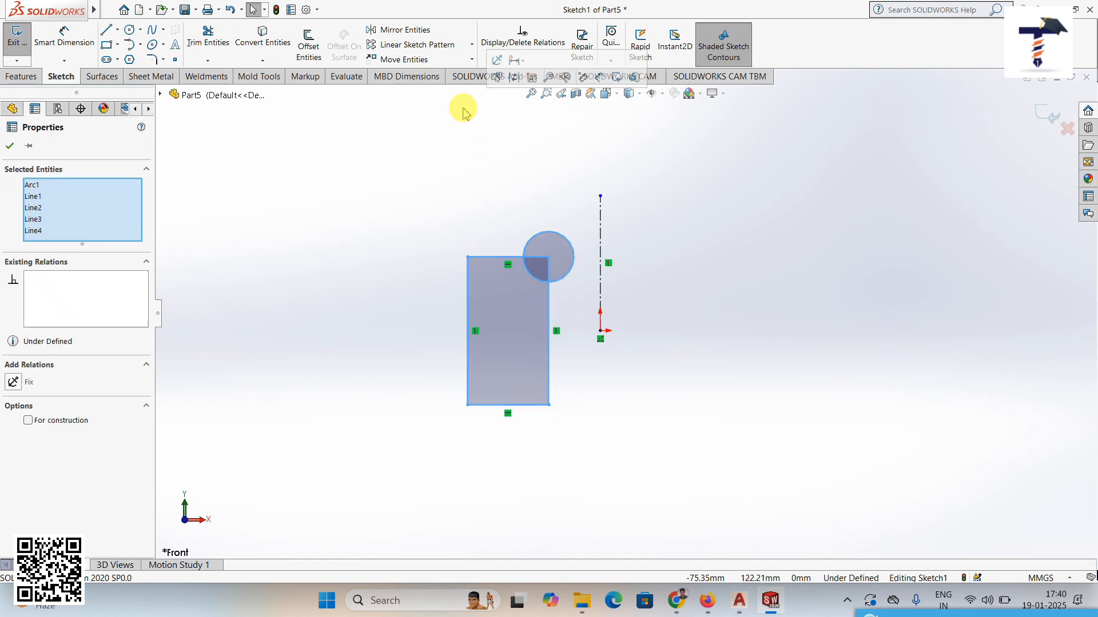
pyautogui.click(472, 60)
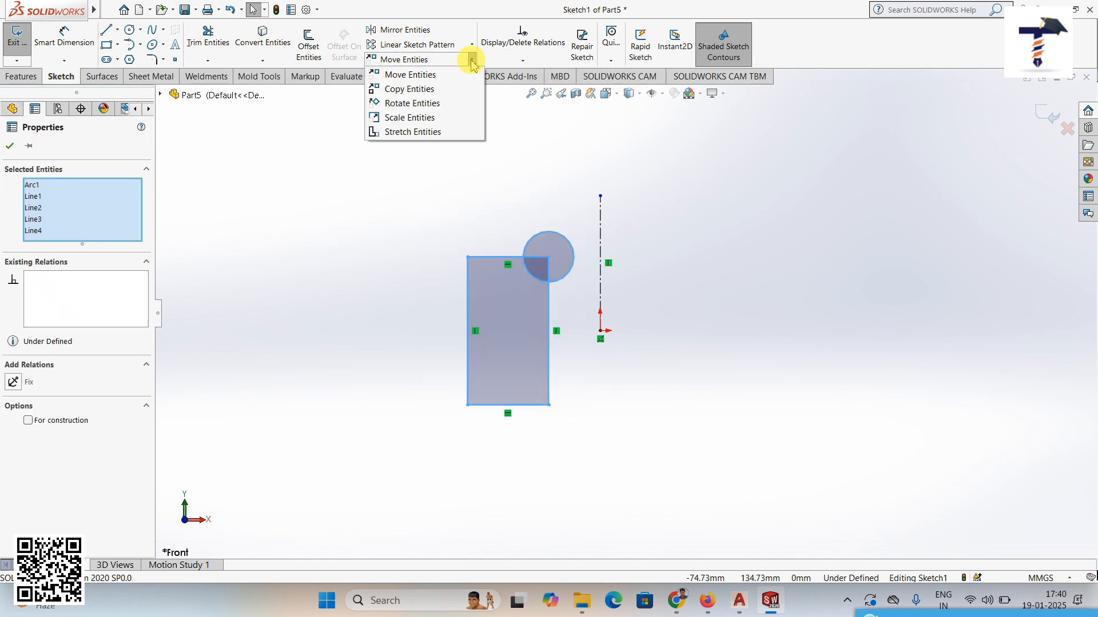
pyautogui.click(418, 118)
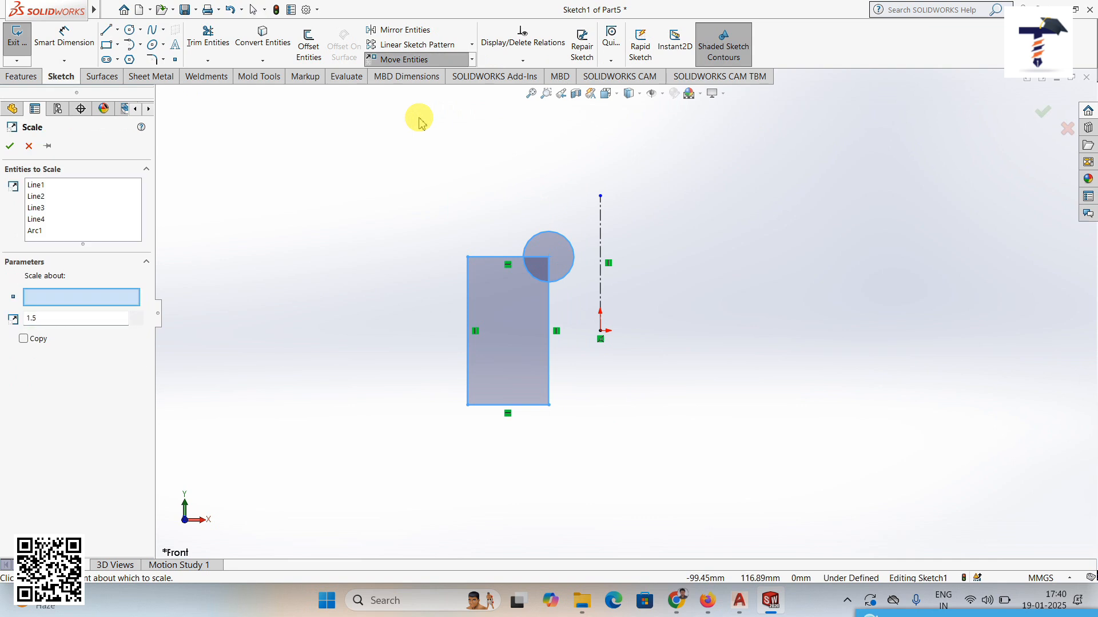
pyautogui.click(468, 406)
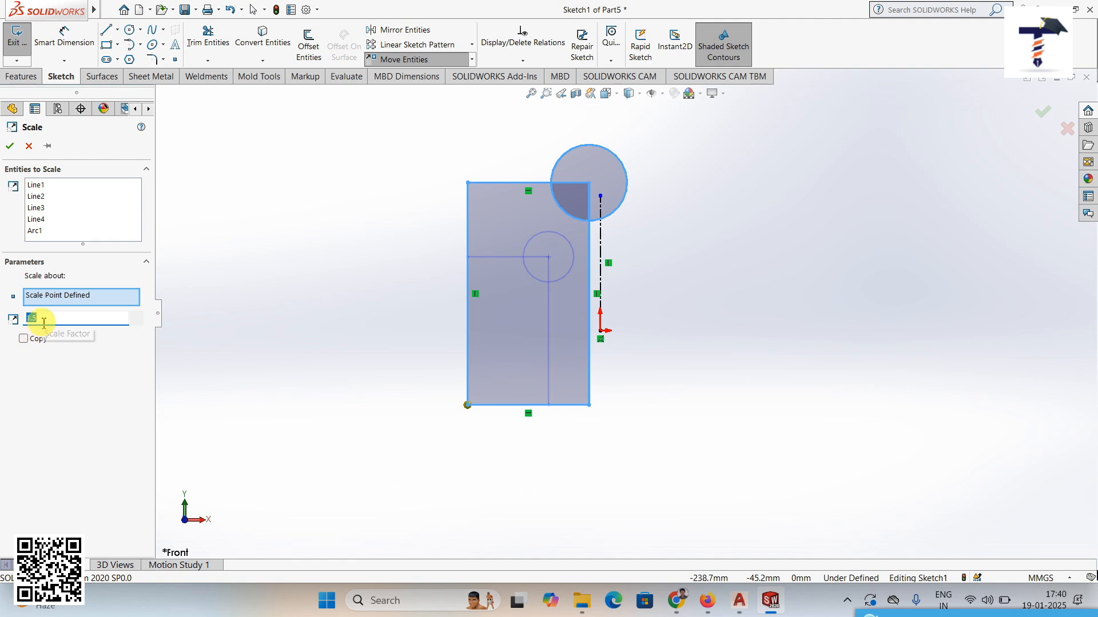
pyautogui.write('2')
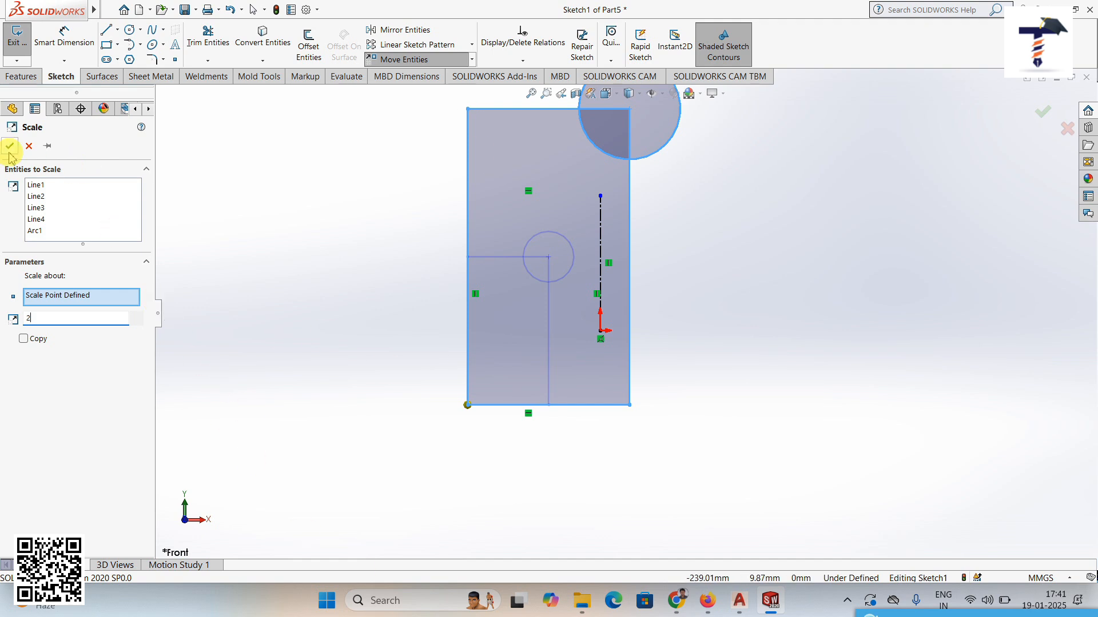
# Step: Set the scale factor to 0.5, apply the scaling to the rectangle and circle, and undo it
pyautogui.doubleClick(26, 319)
pyautogui.write('0.5')
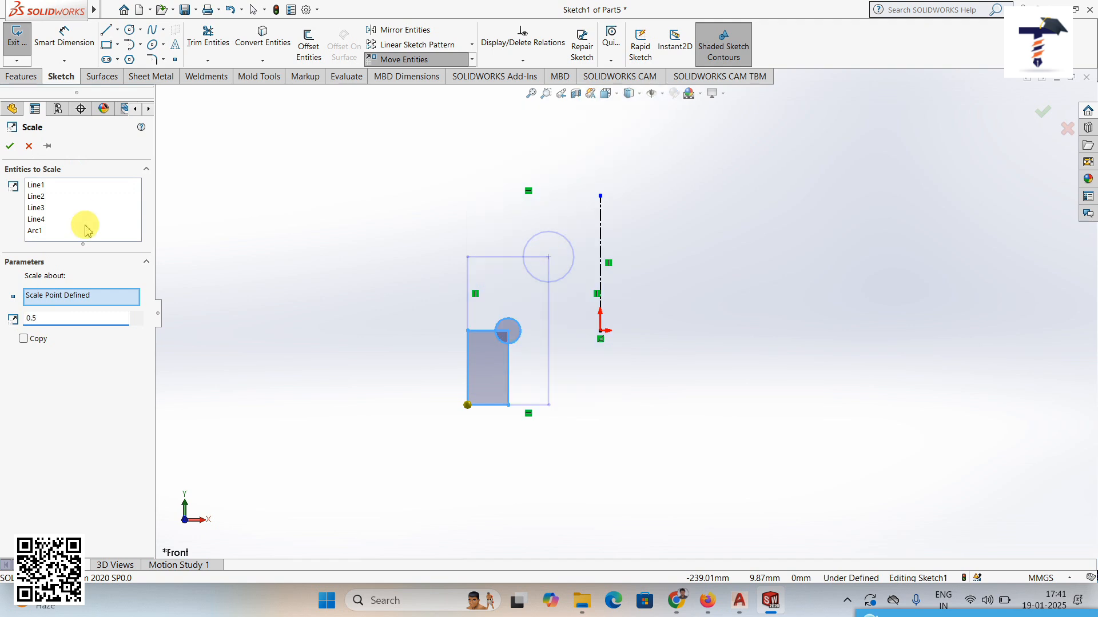
pyautogui.click(10, 146)
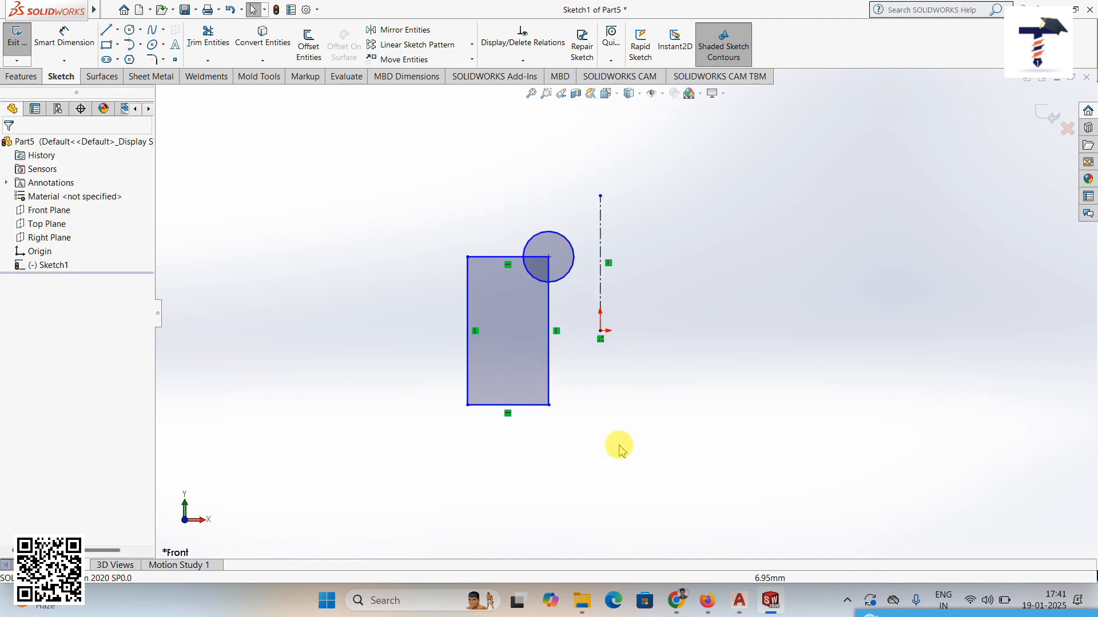
# Step: Stretch the circle and the rectangle's top, right and bottom lines down and to the right, using the rectangle's lower-right corner as base point
pyautogui.click(471, 59)
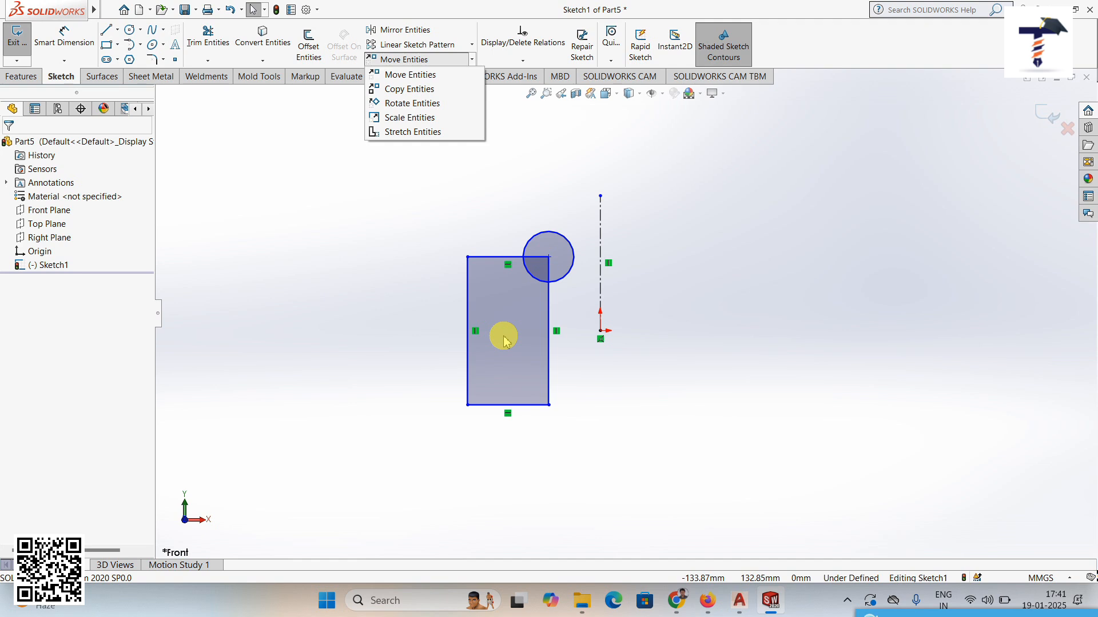
pyautogui.click(435, 132)
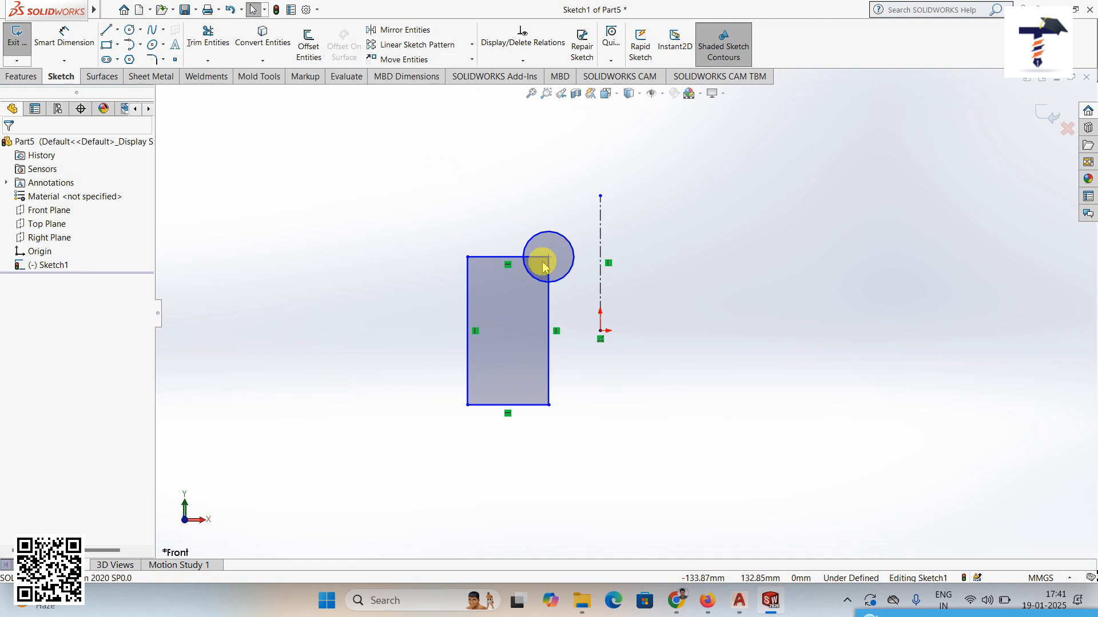
pyautogui.moveTo(558, 294); pyautogui.dragTo(525, 190)
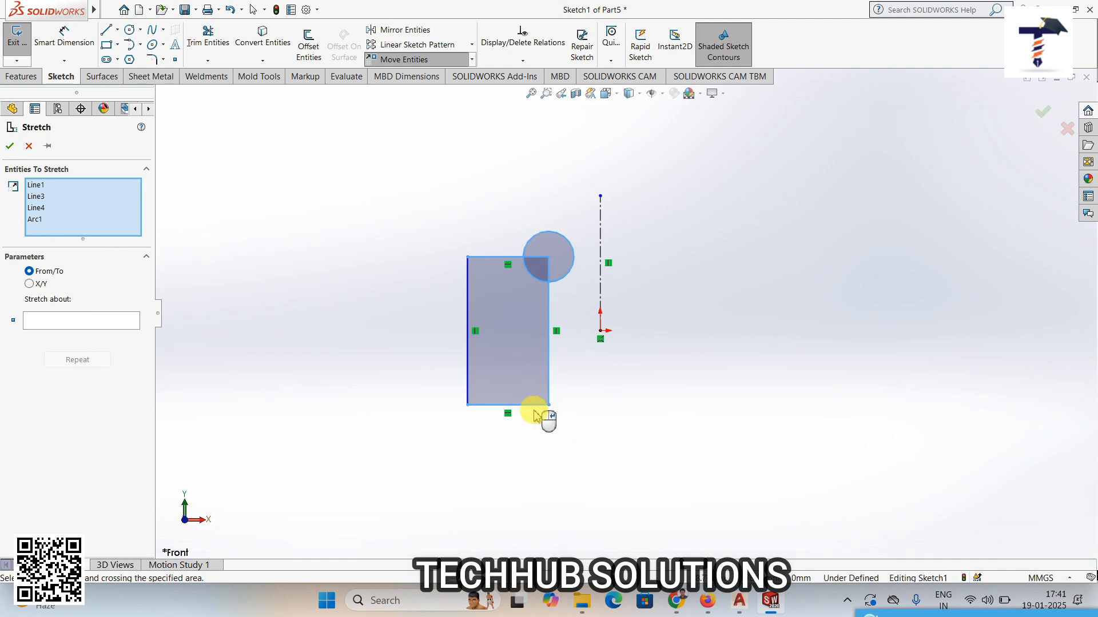
pyautogui.click(72, 325)
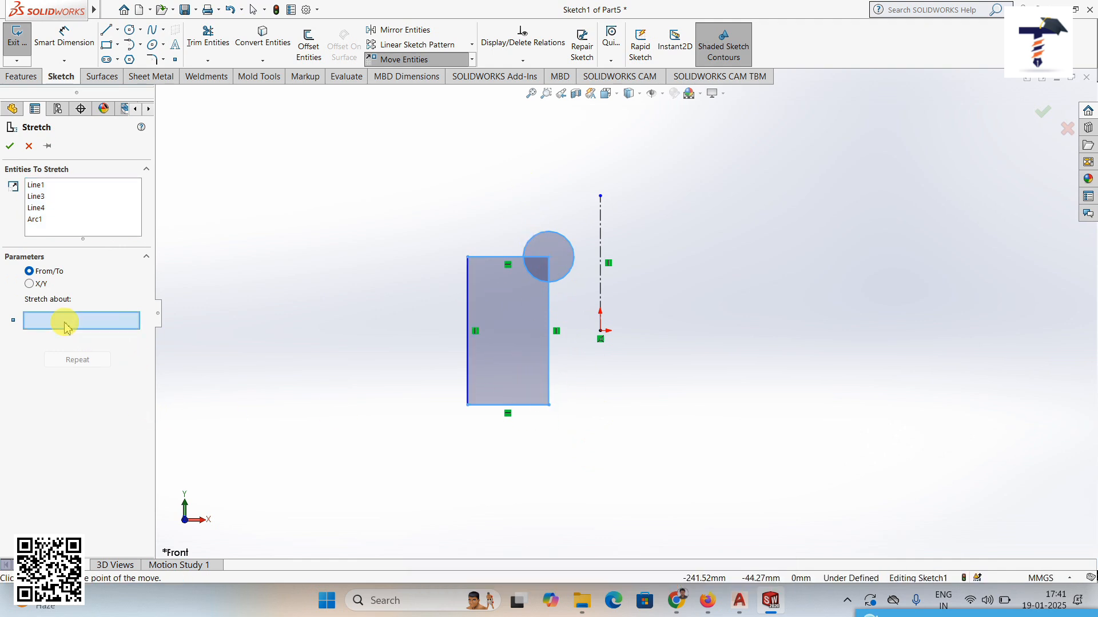
pyautogui.click(548, 405)
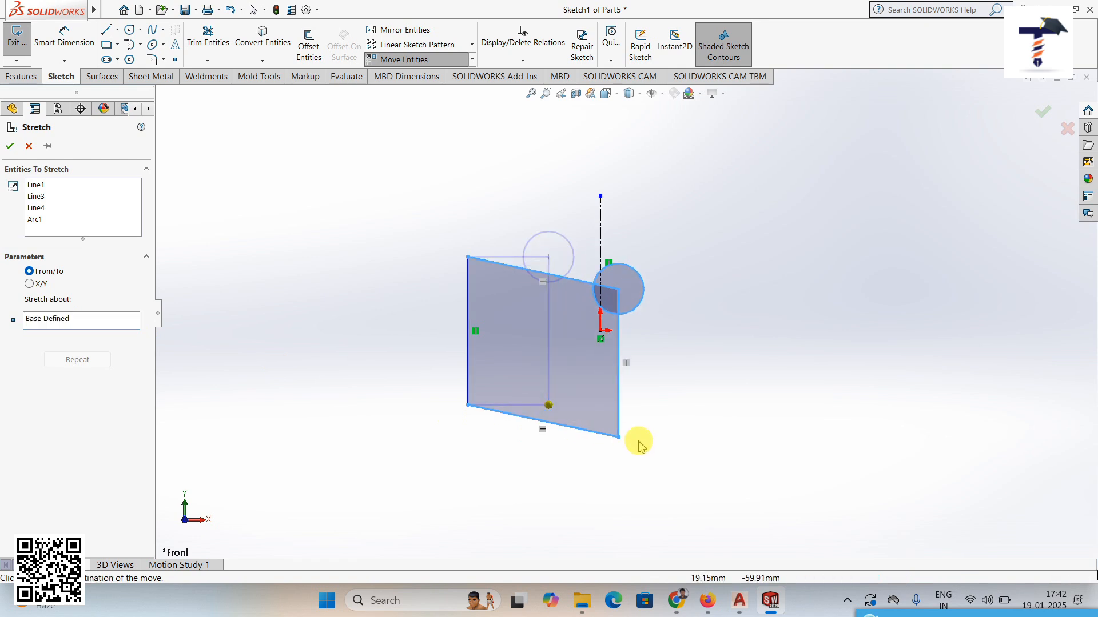
pyautogui.click(695, 457)
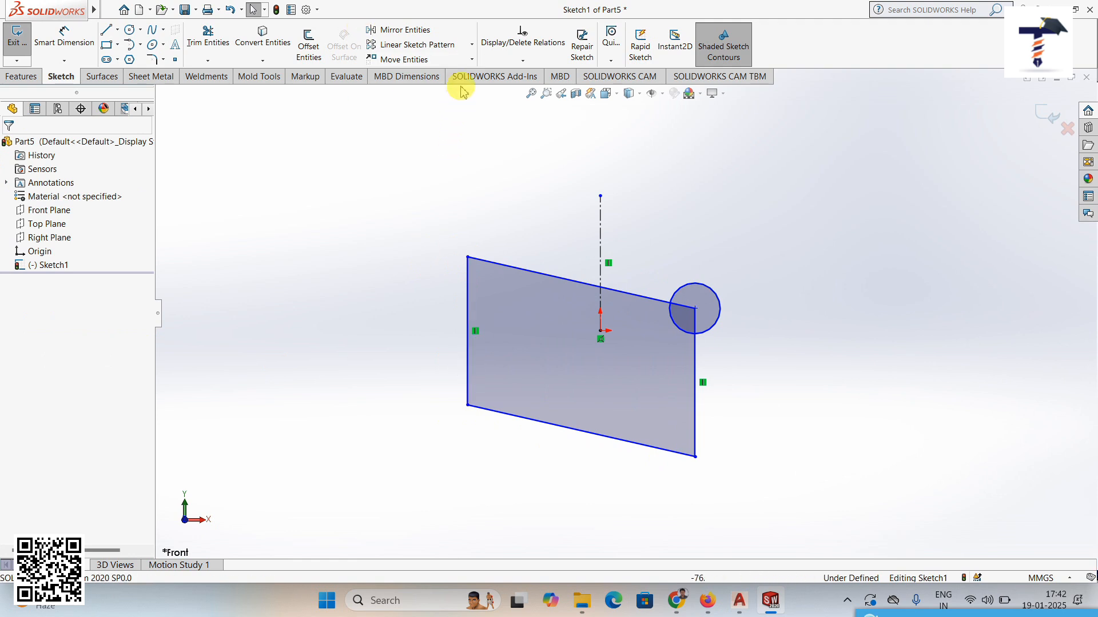
# Step: Start another Stretch Entities operation on the sketch
pyautogui.click(471, 59)
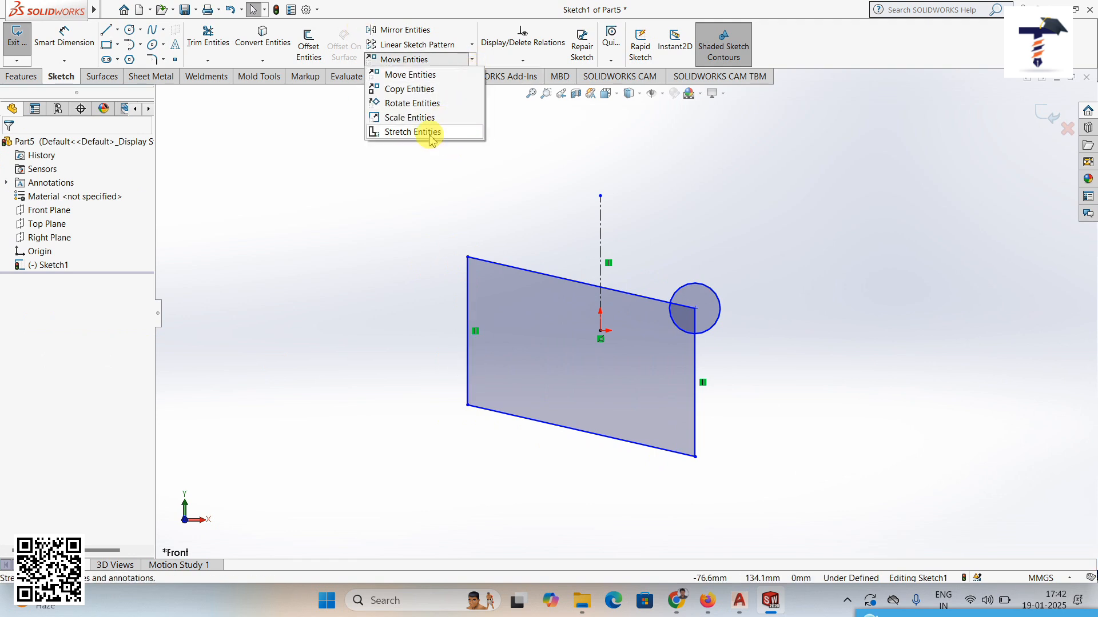